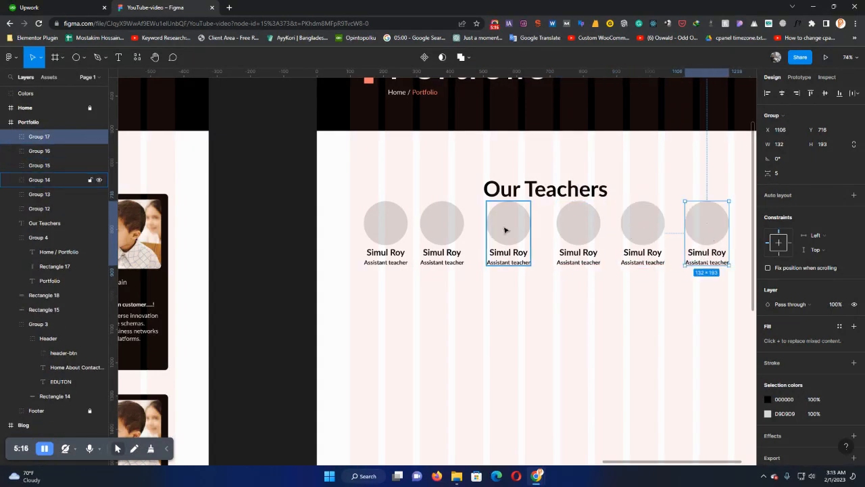
Step: Select all six teacher cards under the Our Teachers heading and distribute their horizontal spacing evenly
shift+click(387, 235)
shift+click(442, 233)
shift+click(508, 234)
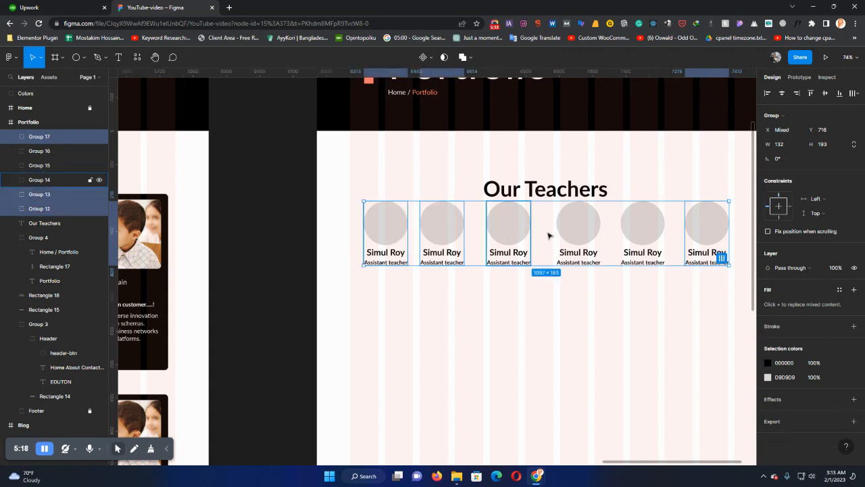
shift+click(577, 234)
shift+click(642, 234)
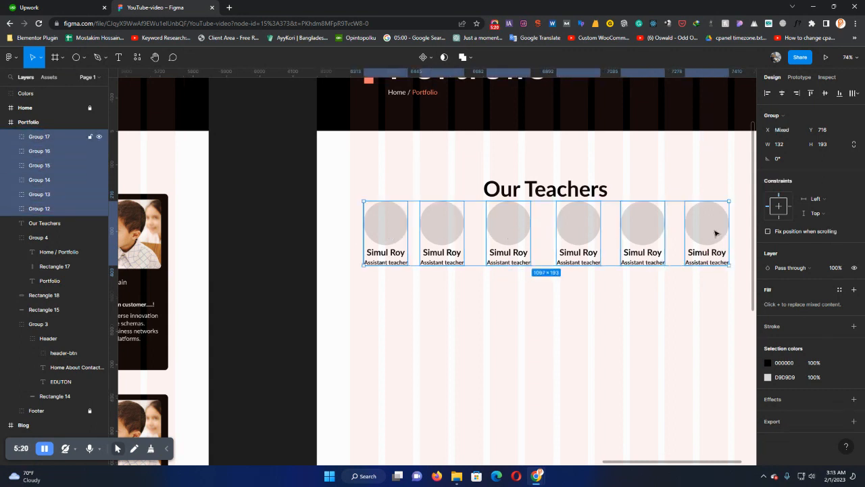
click(855, 93)
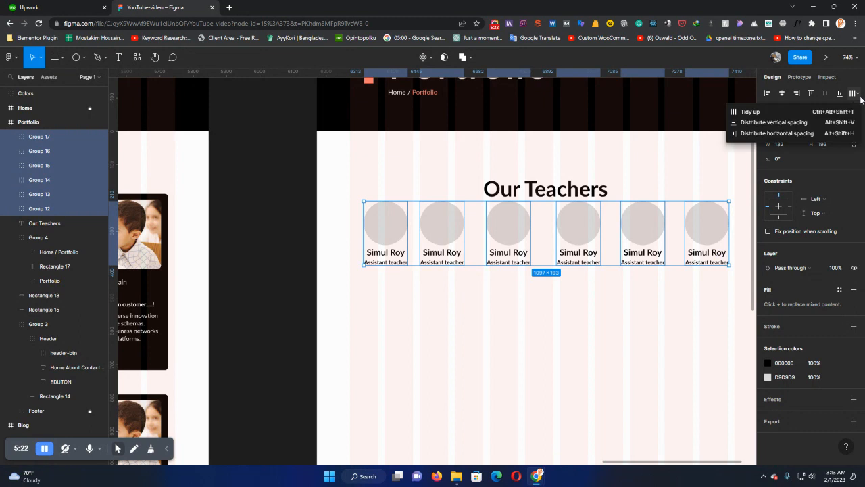
click(771, 133)
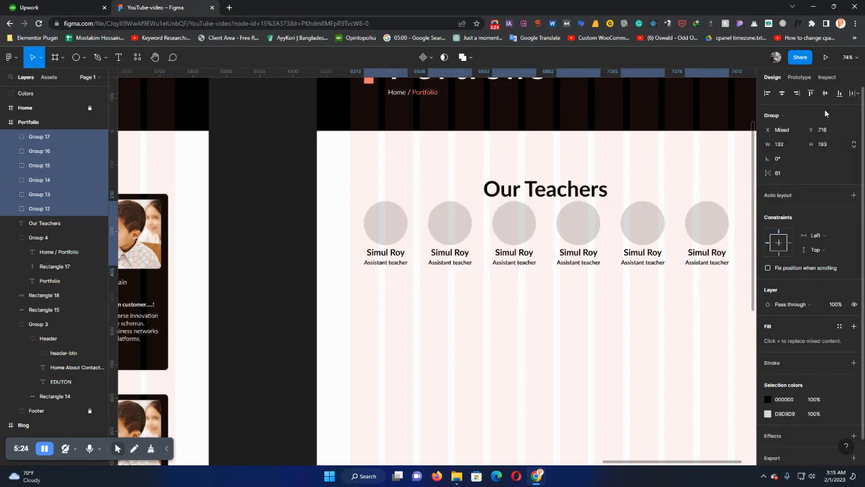
click(855, 93)
click(797, 128)
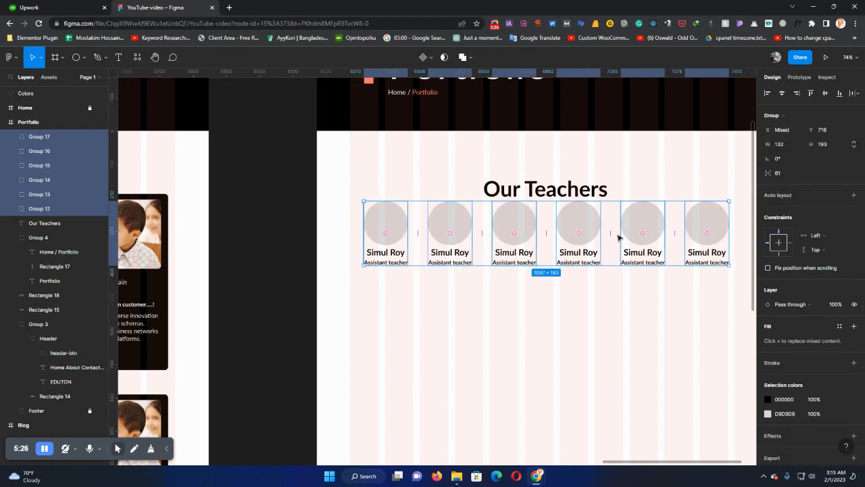
Step: Move the row of six teacher cards down to Y 787 and centre it beneath the Our Teachers heading
scroll(618, 238, down, 1)
scroll(618, 238, down, 3)
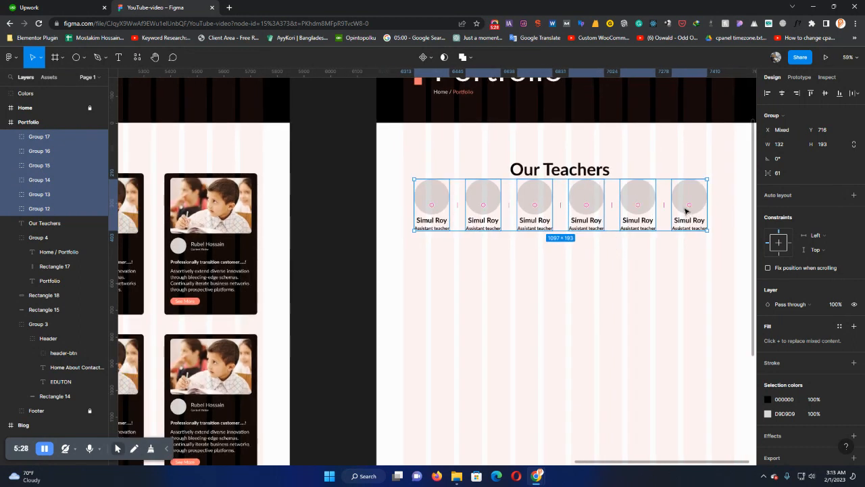
drag(702, 216, 699, 228)
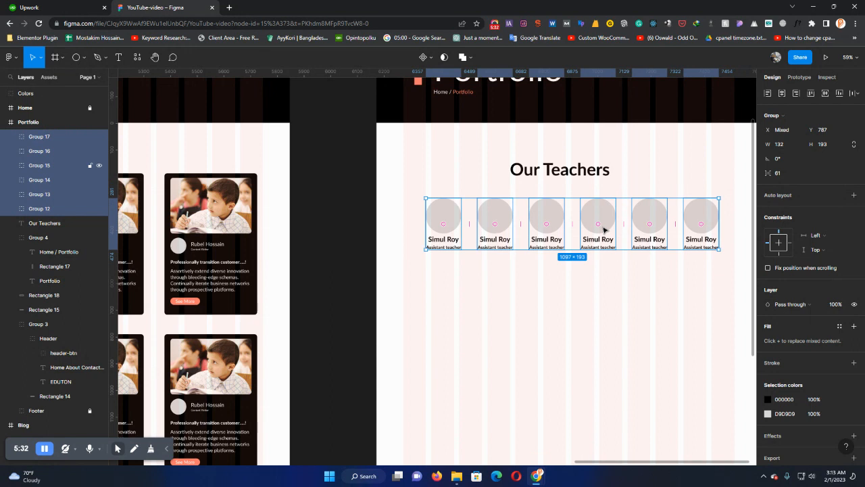
Step: Try to align the Our Teachers heading and the six teacher cards on their horizontal centres
shift+click(587, 171)
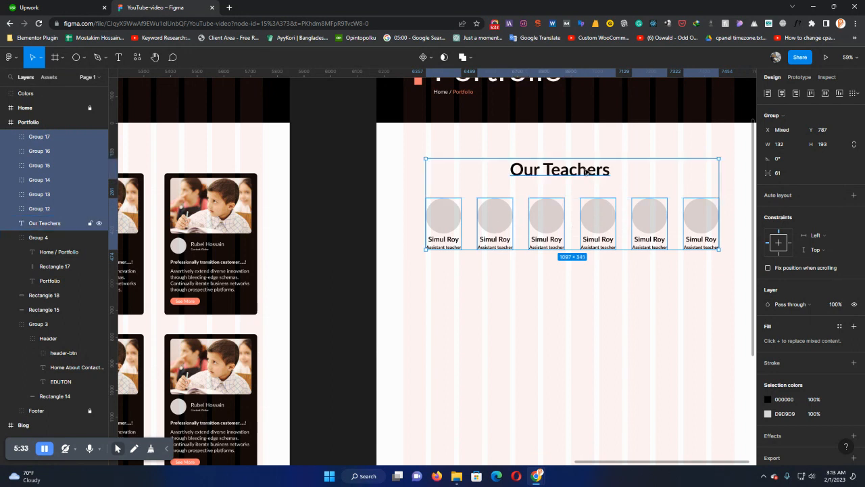
click(782, 93)
key(ctrl+z)
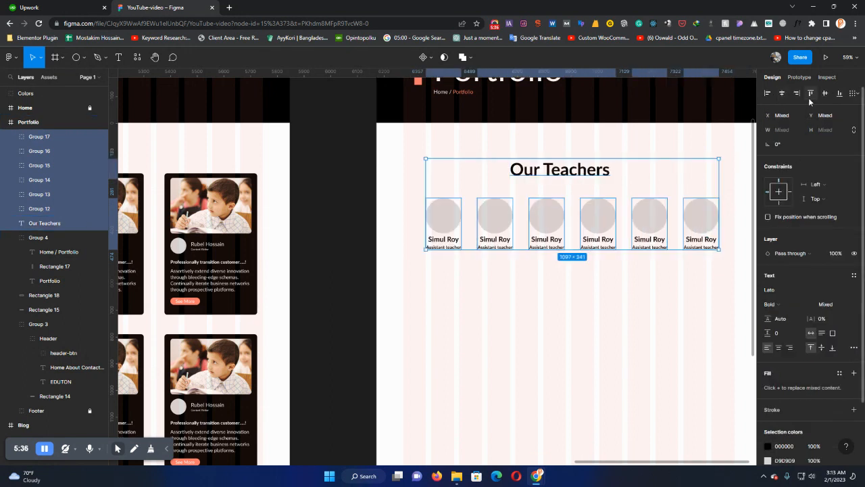
click(592, 271)
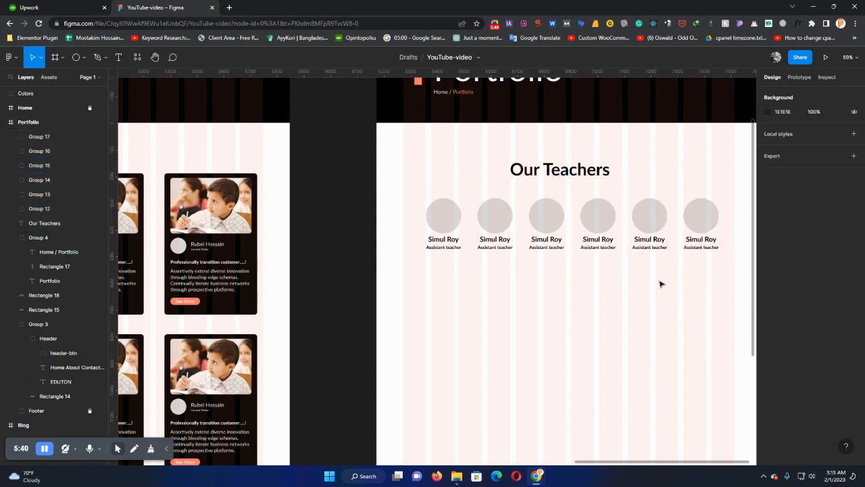
Step: Select the six teacher cards on the Portfolio page and nudge them up to Y 776, closer to the heading
scroll(661, 284, down, 3)
scroll(661, 284, up, 1)
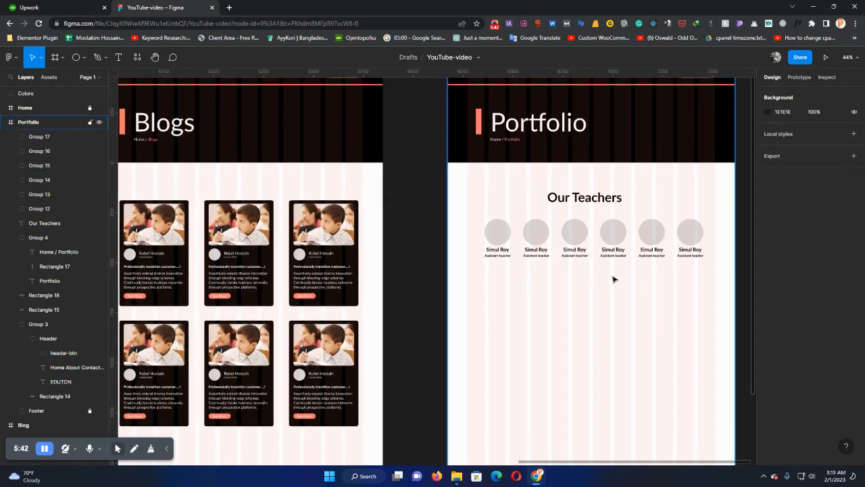
scroll(614, 279, down, 2)
drag(653, 293, 583, 293)
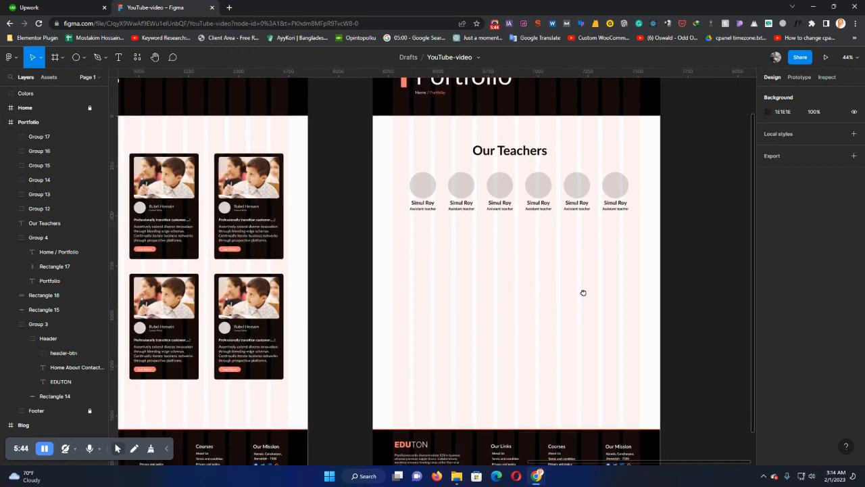
click(519, 154)
click(548, 197)
drag(655, 212, 416, 182)
key(Up)
key(shift+Up)
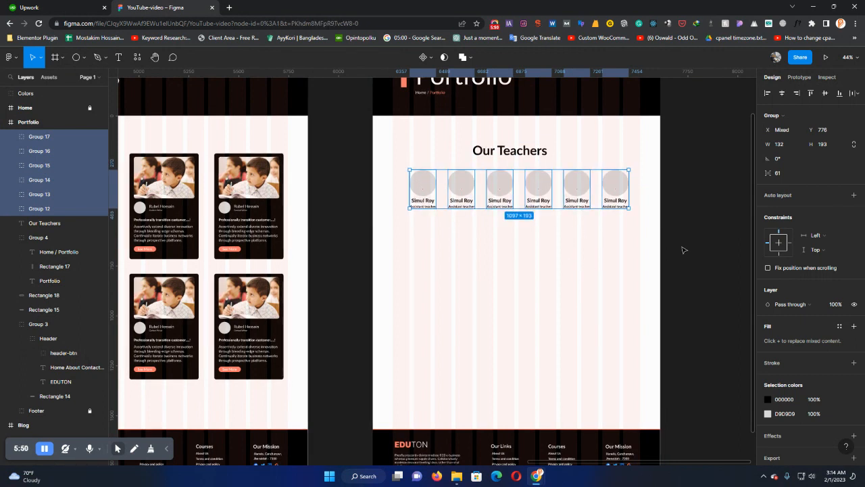
click(683, 249)
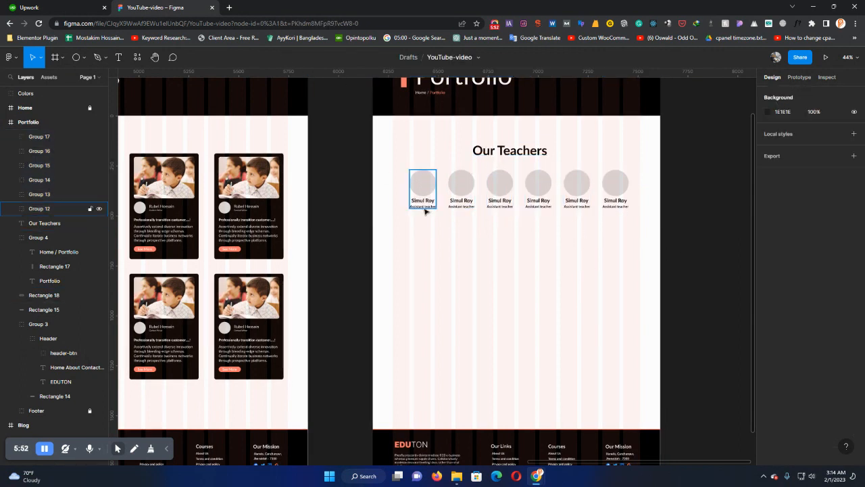
Step: Search Google for "student campus playing" in a new browser tab and show the image results
click(230, 7)
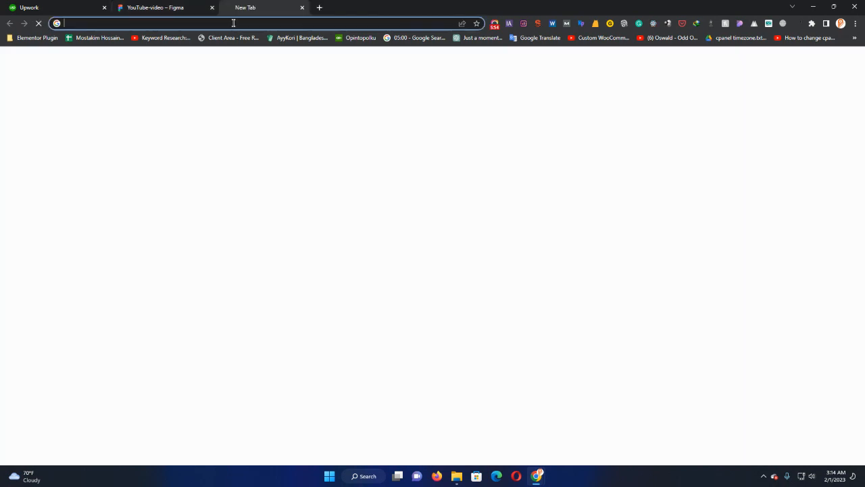
click(234, 23)
text(student)
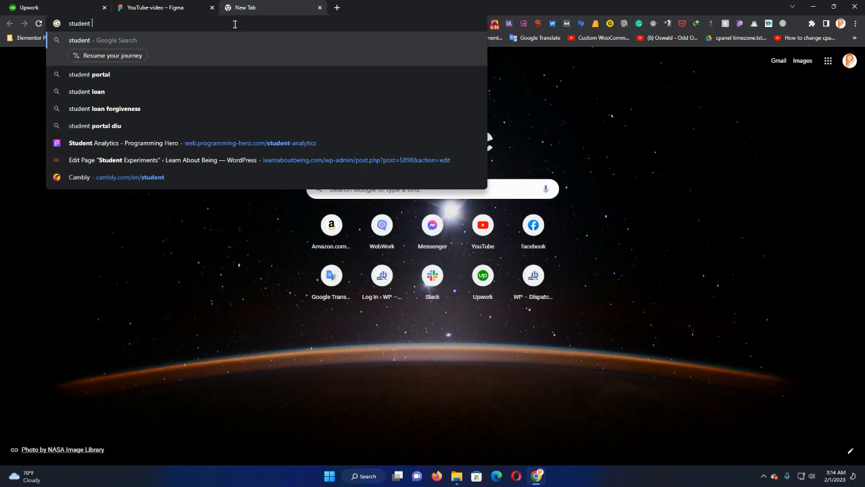
text(cam)
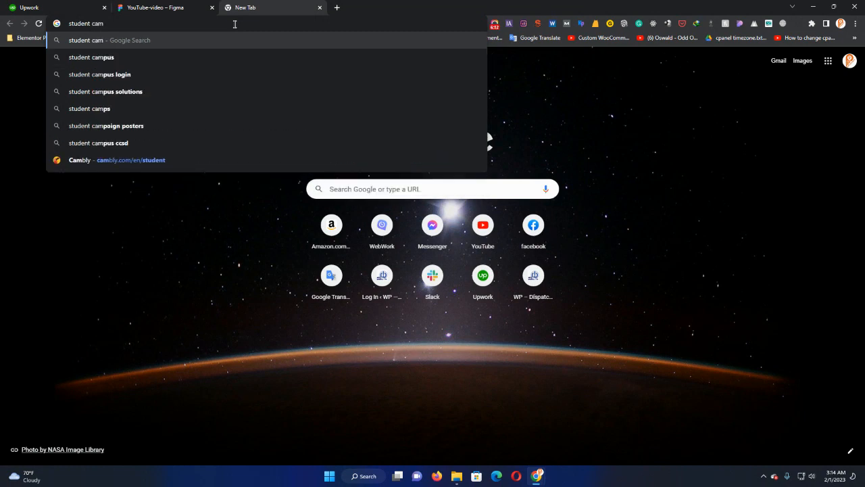
text(pus)
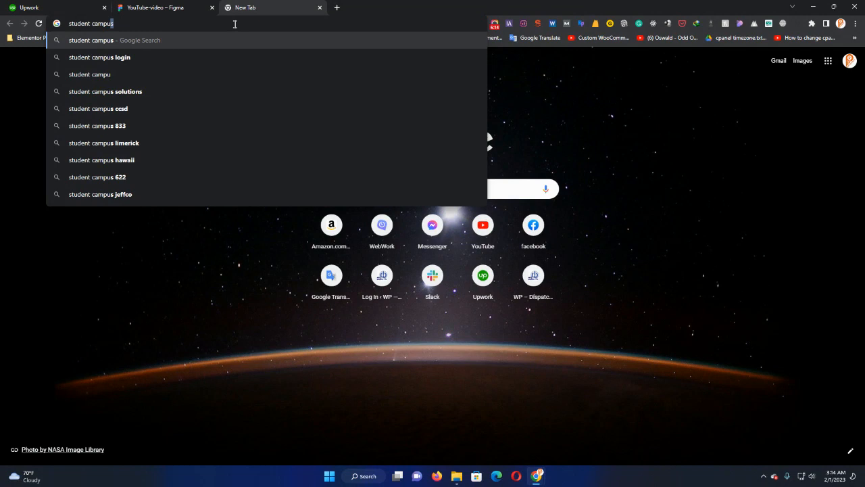
key(BackSpace)
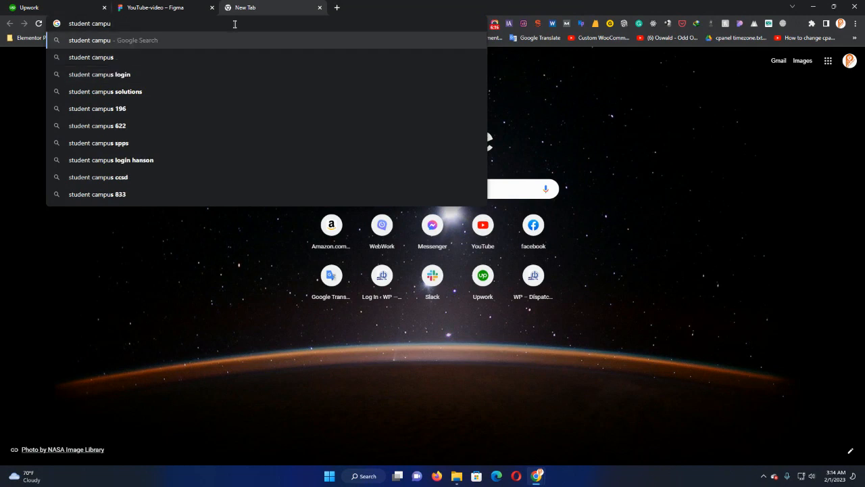
text(play)
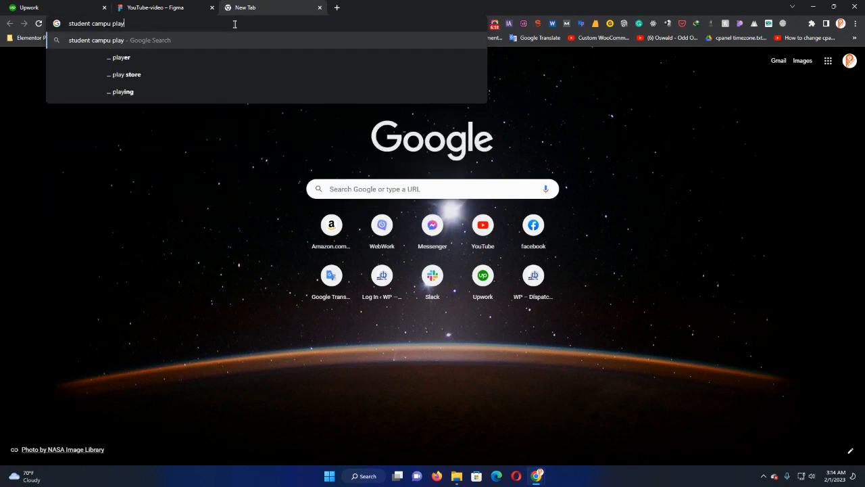
key(Down)
key(Down)
key(Down)
key(Return)
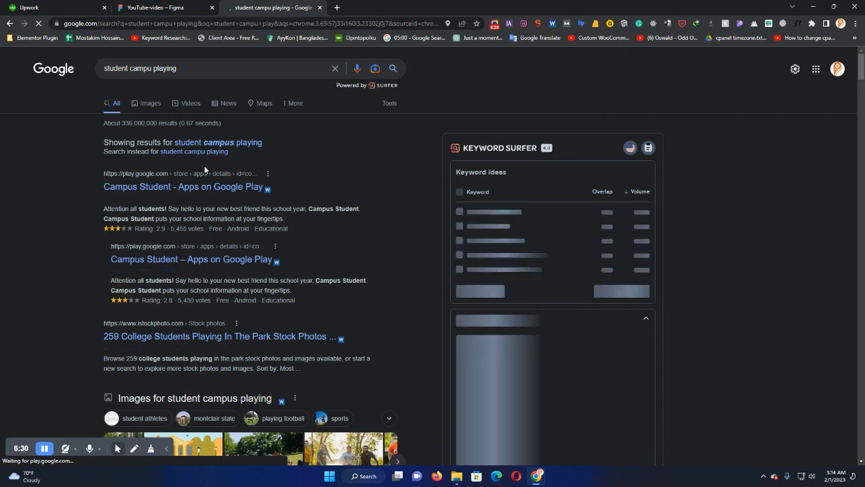
click(228, 143)
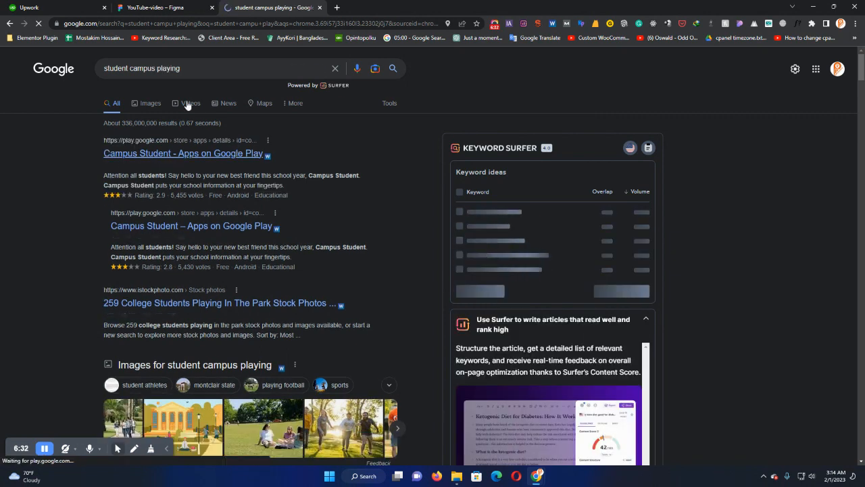
click(150, 103)
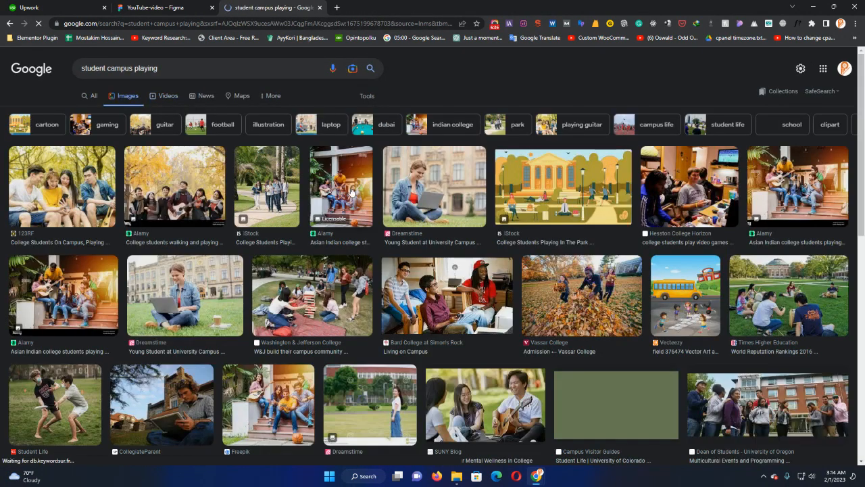
Step: Save the SUNY Blog photo of three students sitting on the grass with a guitar to the computer
scroll(461, 258, down, 2)
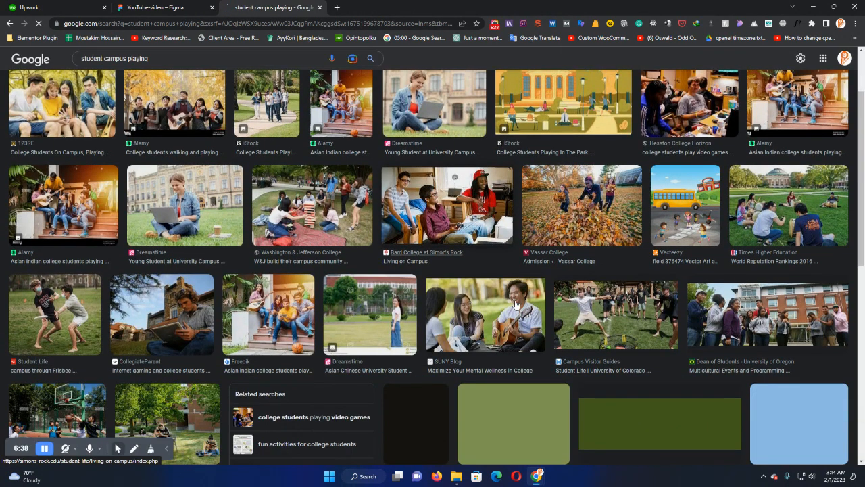
click(492, 323)
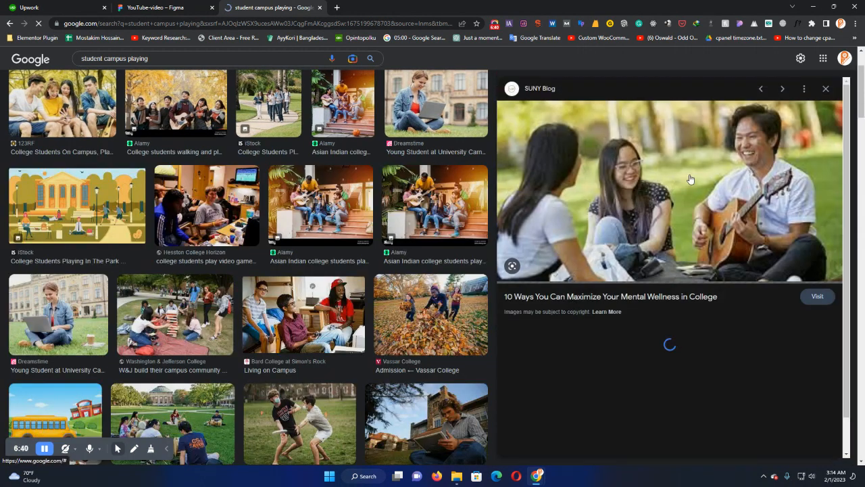
right_click(689, 175)
click(671, 157)
right_click(671, 157)
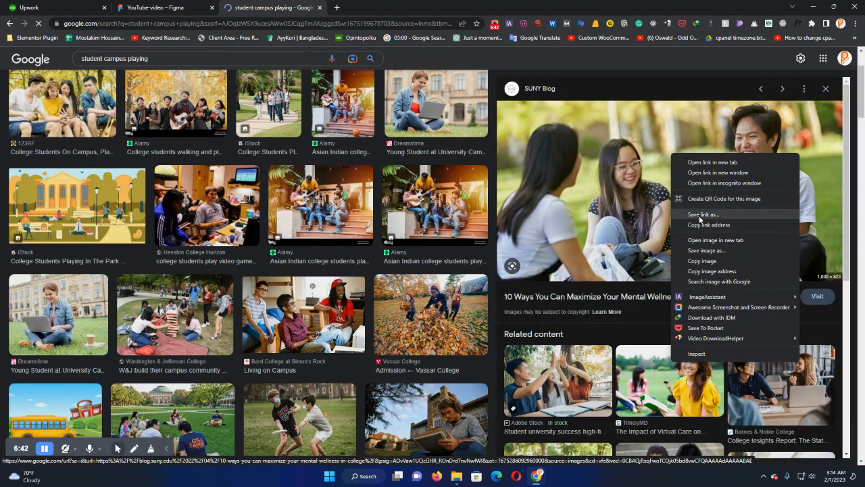
click(732, 246)
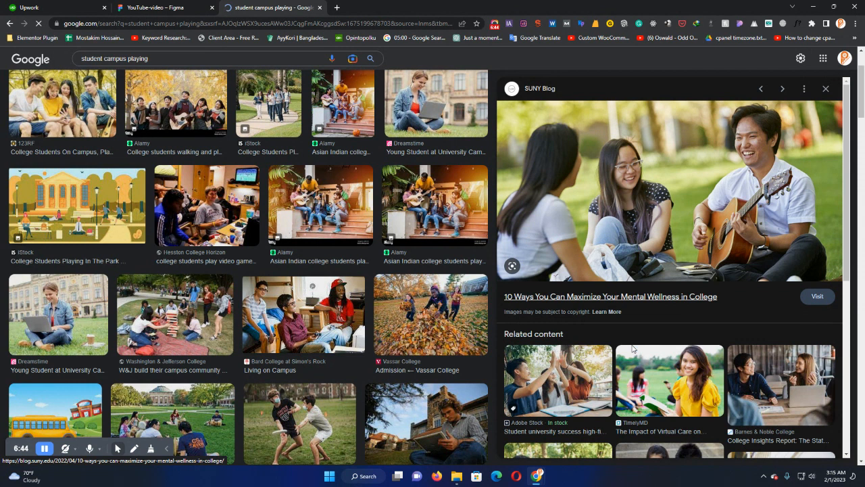
click(670, 341)
Step: Save the related NASPA photo of four students studying at an outdoor table to the computer
scroll(670, 349, down, 1)
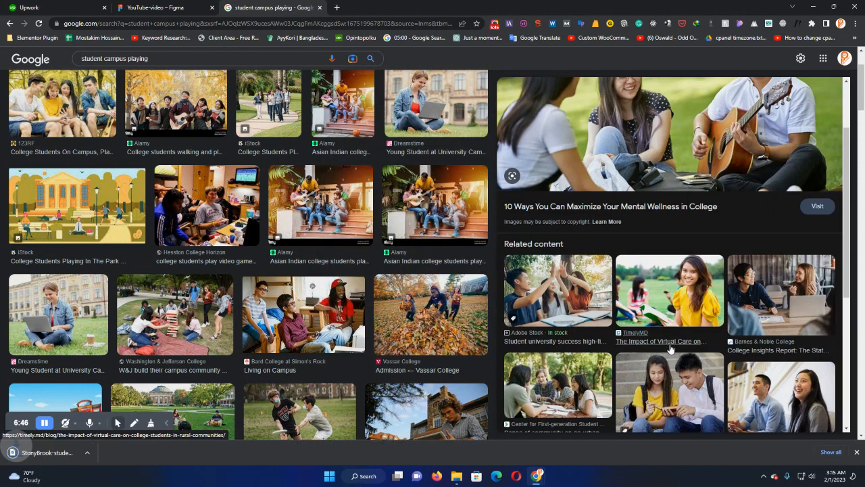
scroll(670, 349, down, 1)
click(560, 353)
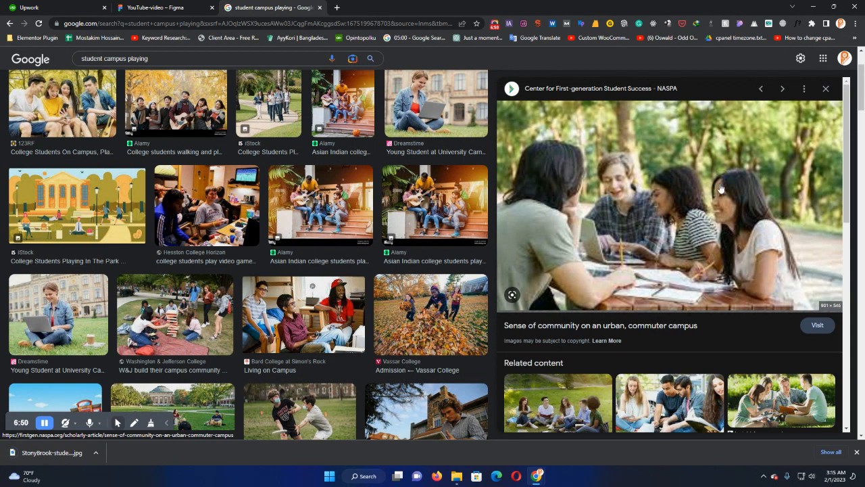
right_click(681, 178)
click(723, 259)
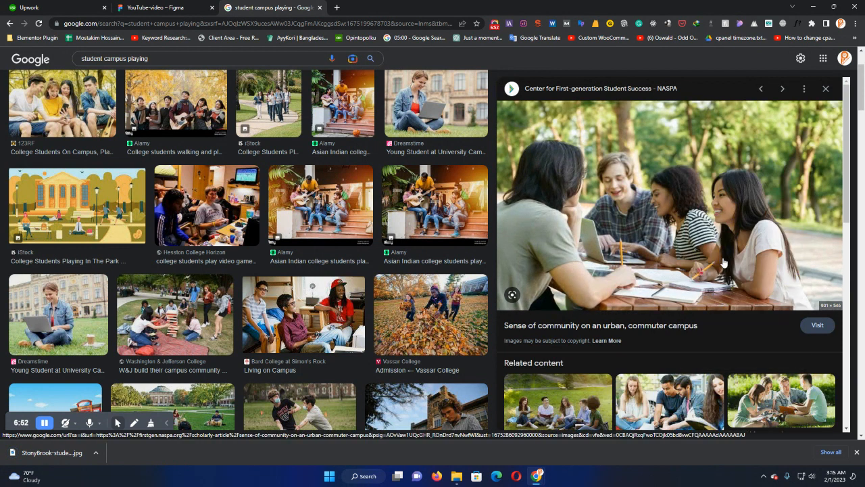
click(674, 338)
Step: Save the Times Higher Education photo as university-of-illinois-at-urbana-champaign-students-playing-drums.jpg on the Desktop
scroll(326, 315, down, 3)
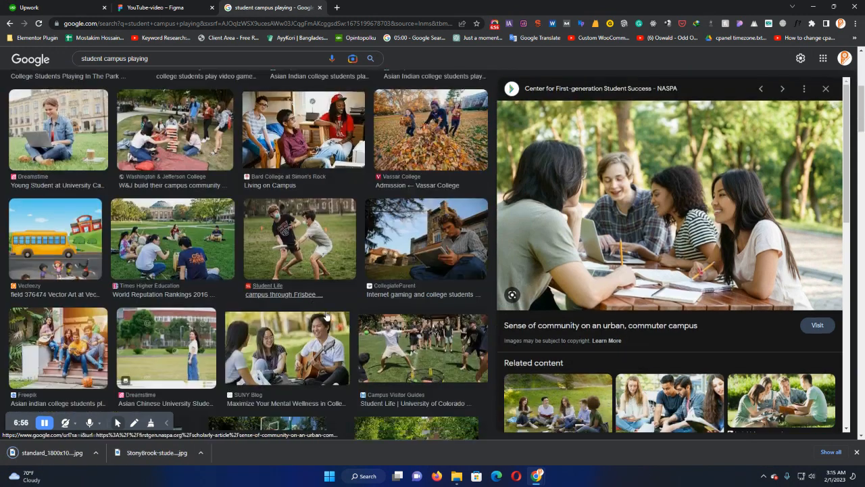
click(192, 248)
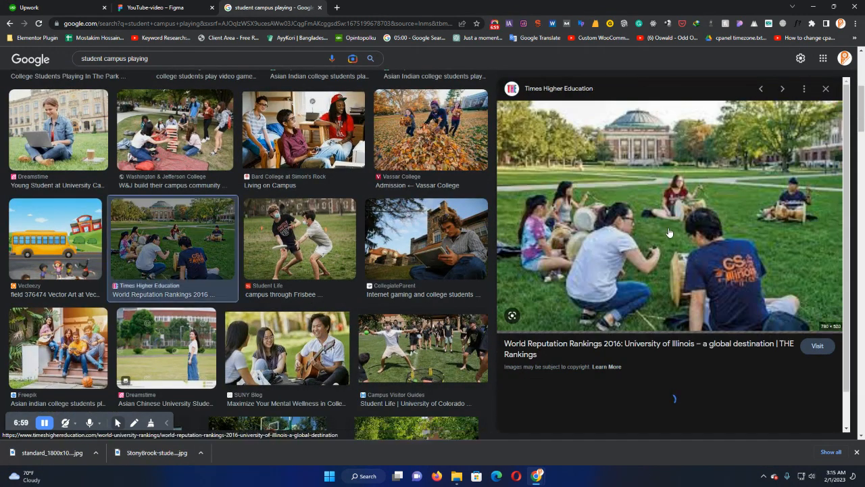
right_click(668, 192)
click(723, 290)
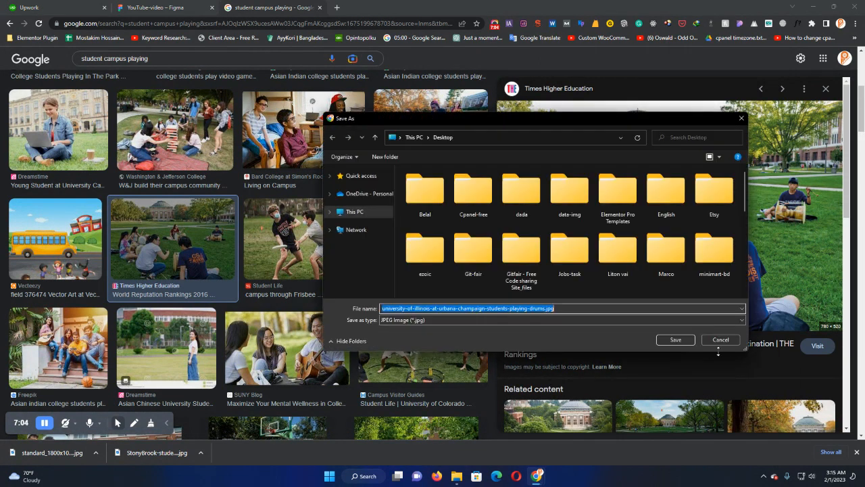
click(677, 340)
Step: Save the Alamy photo of students playing basketball at Tsinghua University from the image results to the Desktop
scroll(228, 308, down, 2)
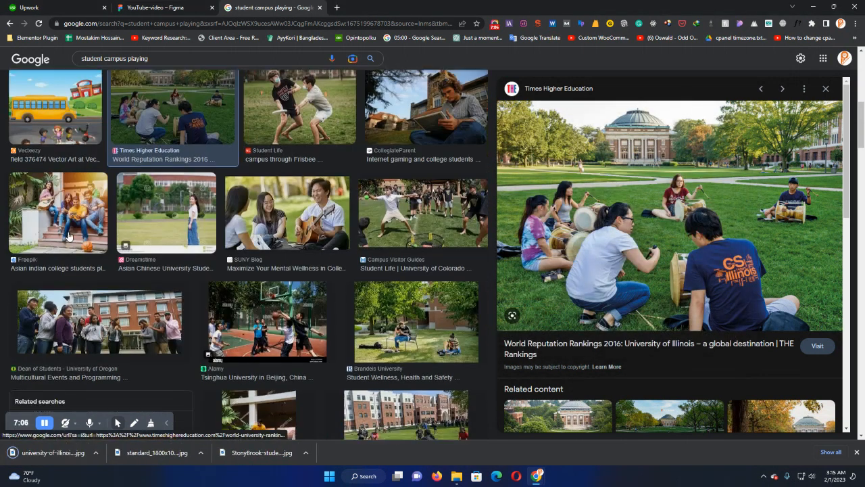
scroll(252, 302, down, 1)
click(252, 303)
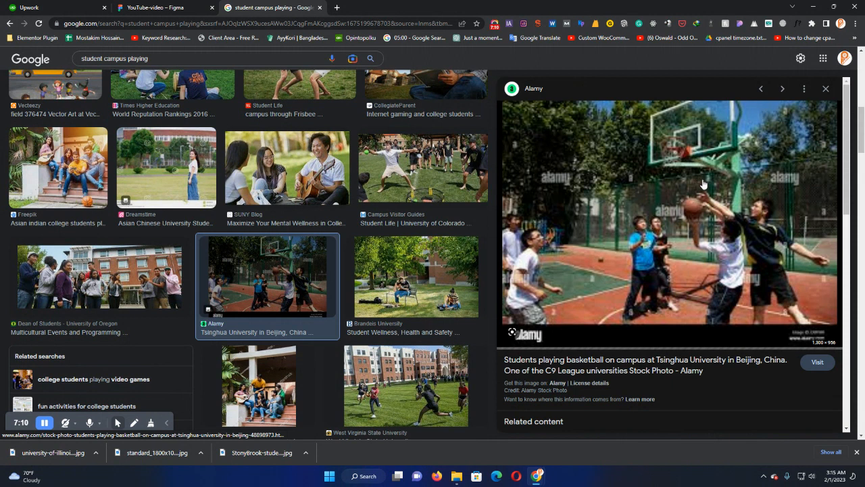
right_click(661, 173)
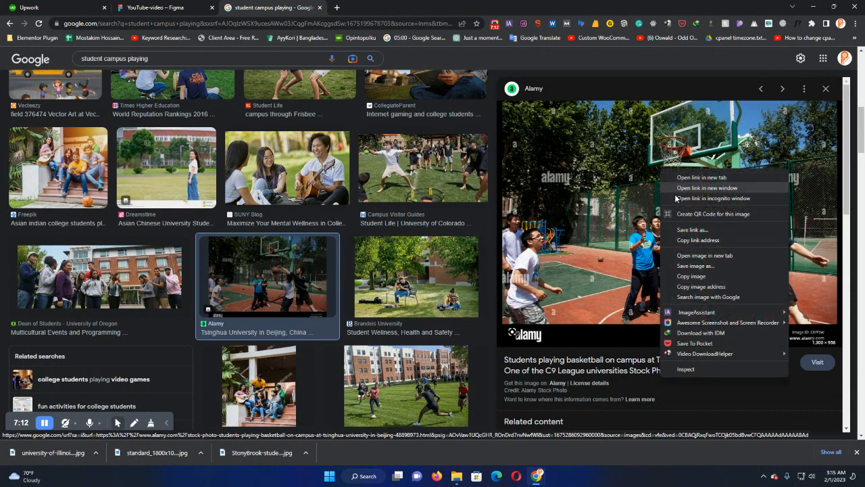
click(714, 268)
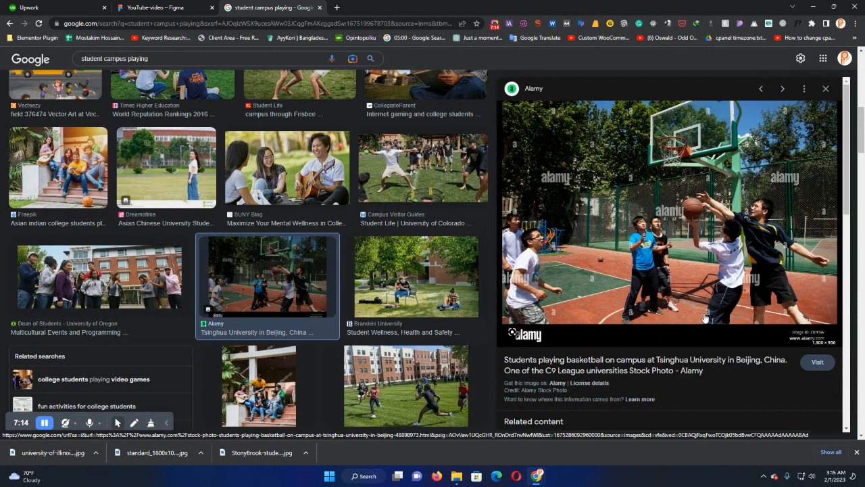
key(Return)
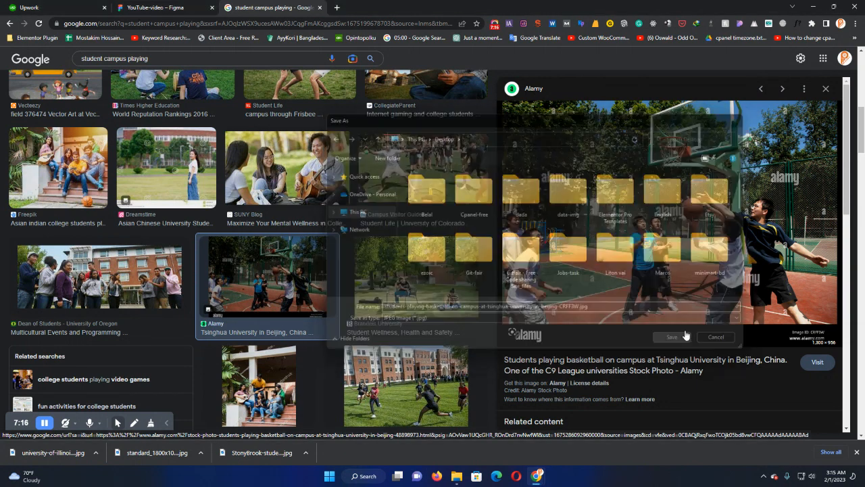
Step: Find the Hindustan Times photo of students playing with colours in the image results and open its preview
scroll(733, 302, down, 2)
scroll(733, 302, down, 3)
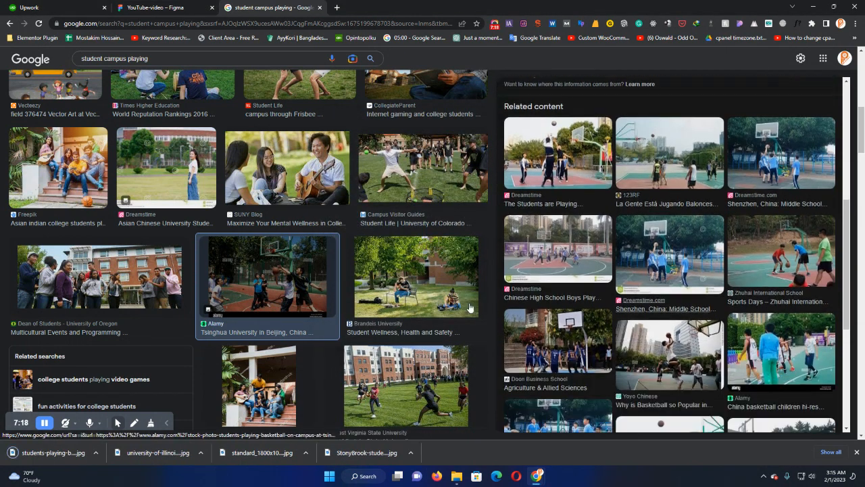
scroll(278, 329, down, 2)
scroll(277, 329, down, 3)
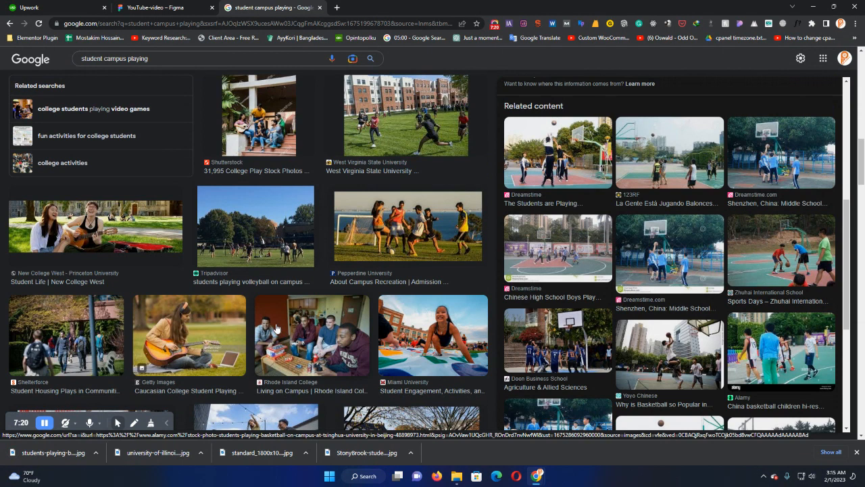
scroll(223, 298, down, 2)
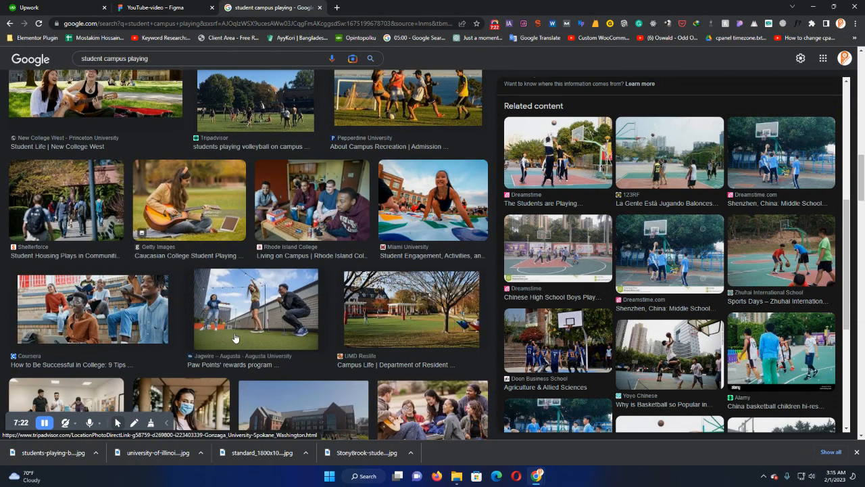
scroll(235, 338, down, 1)
scroll(235, 338, down, 3)
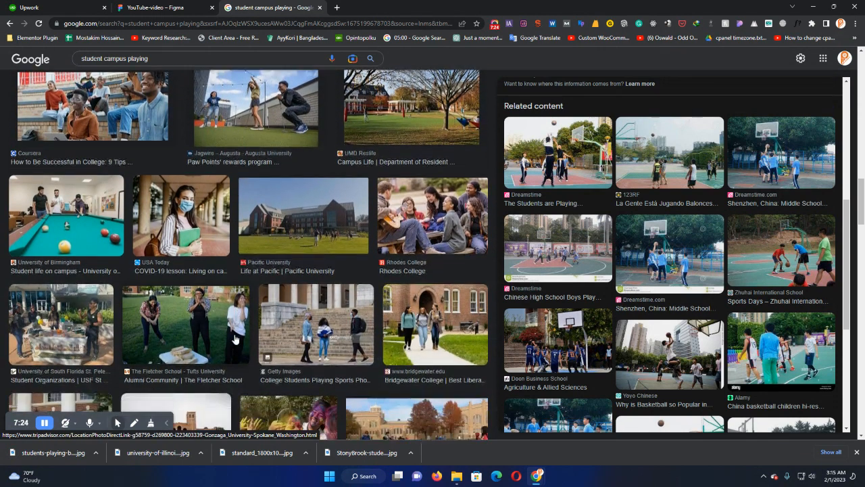
scroll(235, 338, down, 1)
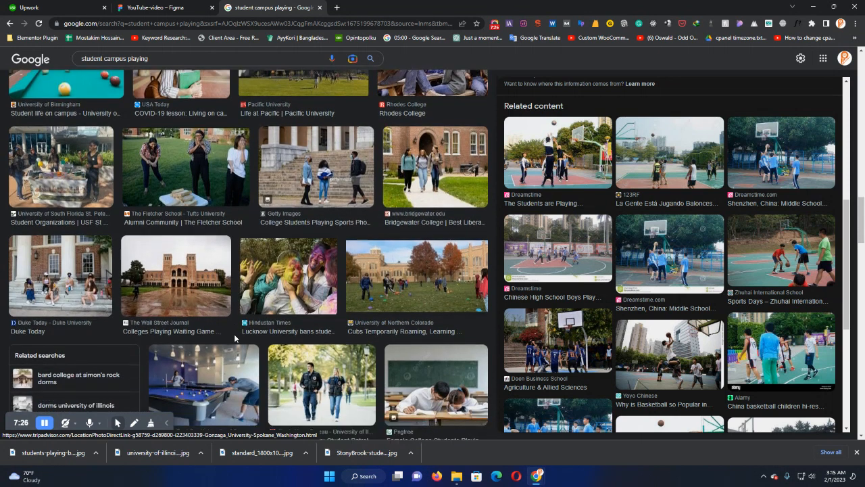
click(287, 284)
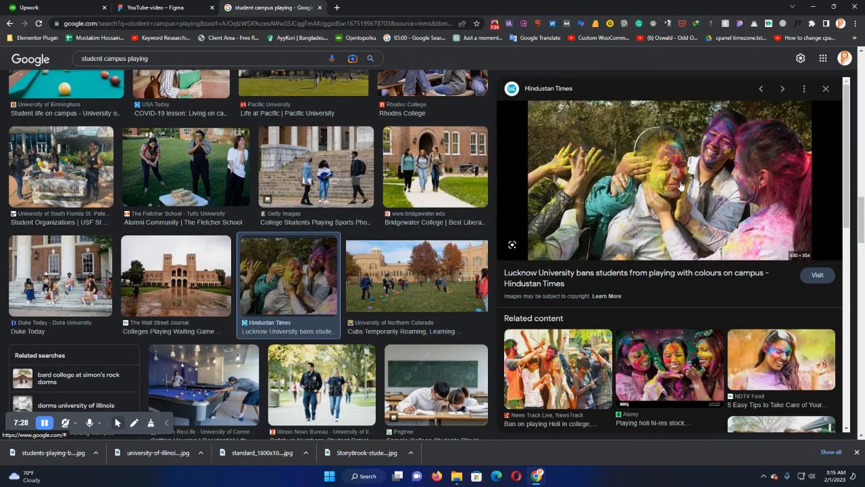
click(660, 365)
right_click(656, 187)
click(569, 365)
scroll(569, 366, down, 2)
click(572, 340)
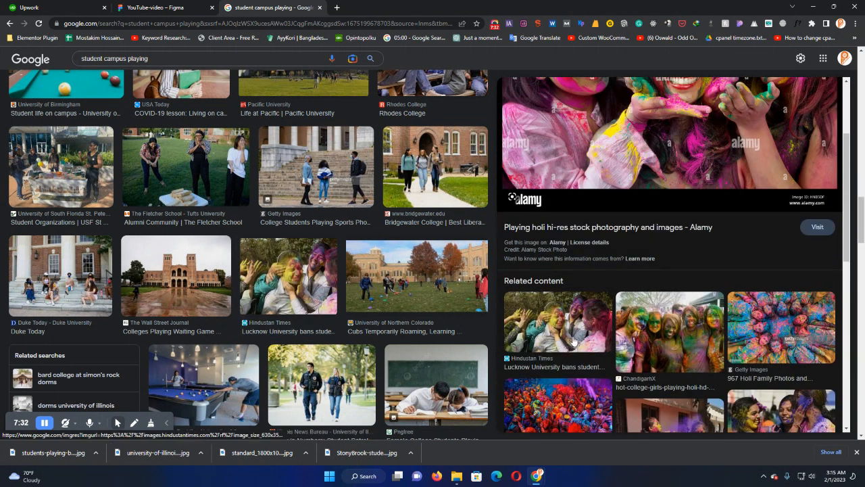
Step: Save the Hindustan Times photo of students playing with colours to the Desktop as a JPEG image
right_click(669, 160)
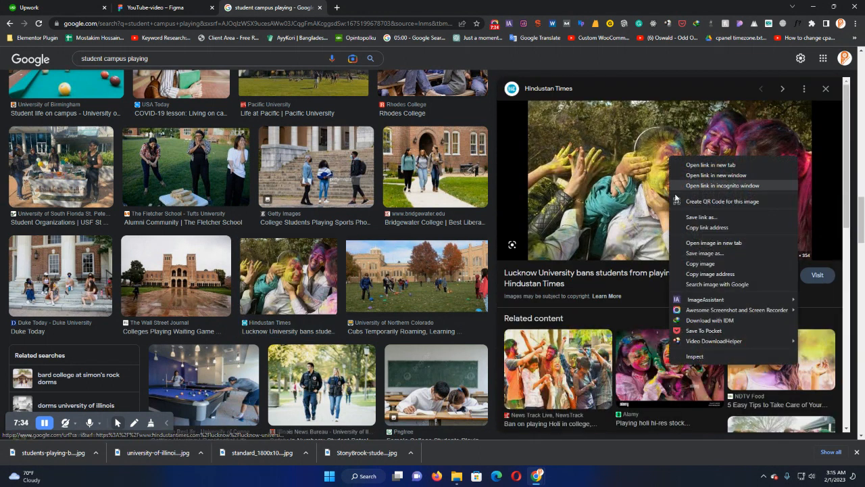
click(709, 265)
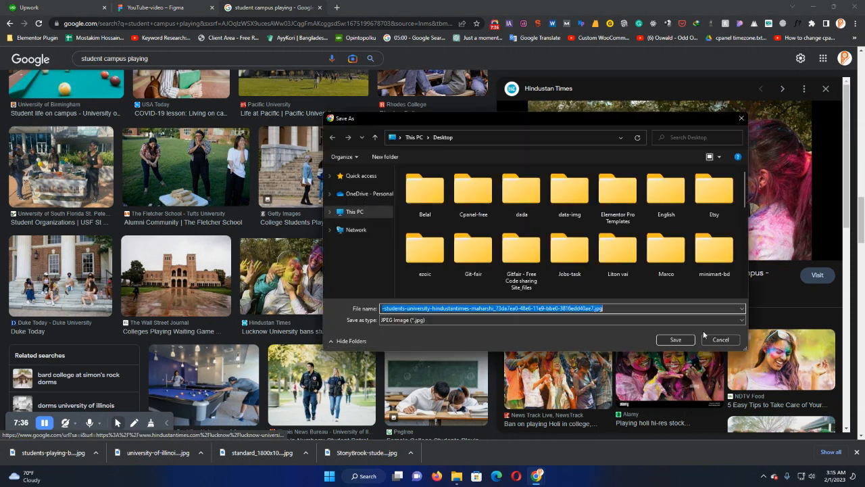
click(674, 340)
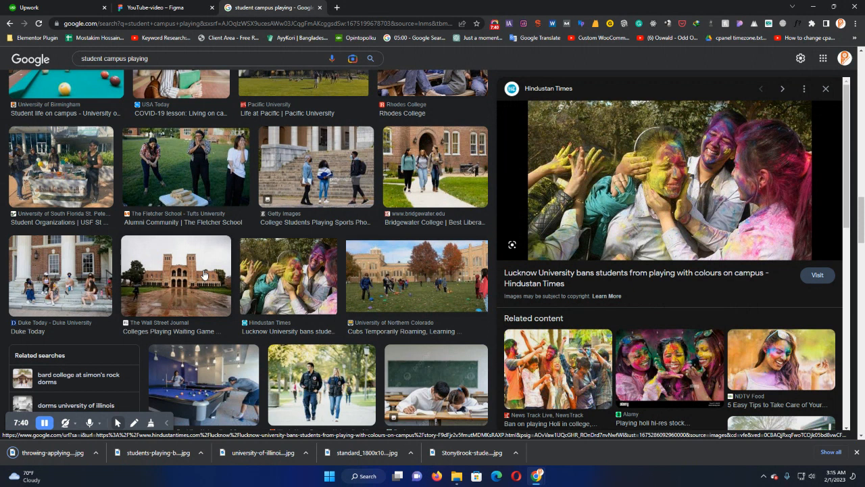
Step: Switch to the Figma design, place the downloaded throwing-applying photo below the teachers row and shrink it to 190 high
click(159, 5)
drag(54, 452, 488, 273)
drag(517, 309, 438, 278)
Step: Place the downloaded basketball photo beside the colours photo and crop and scale it to 333 × 190
drag(154, 452, 511, 283)
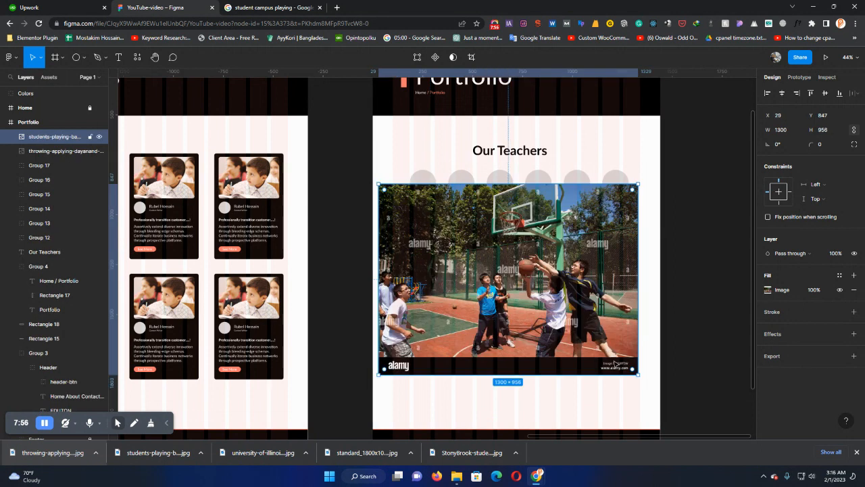
drag(515, 363, 515, 321)
drag(559, 323, 585, 369)
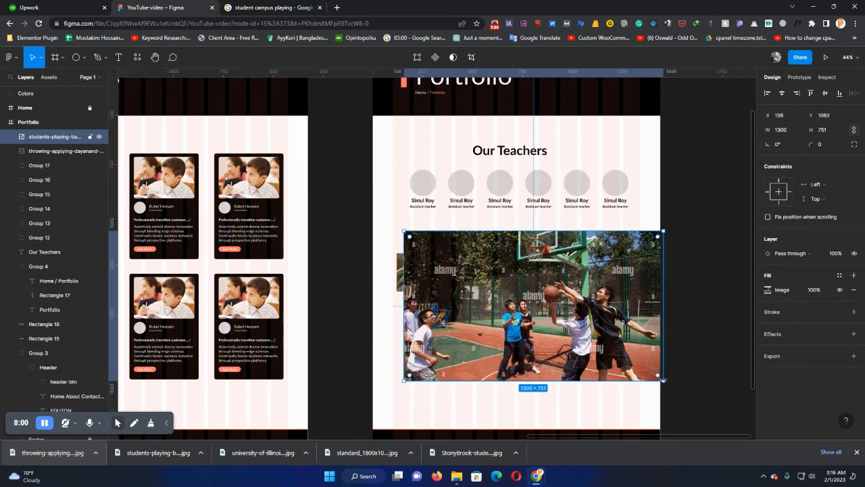
drag(663, 381, 544, 300)
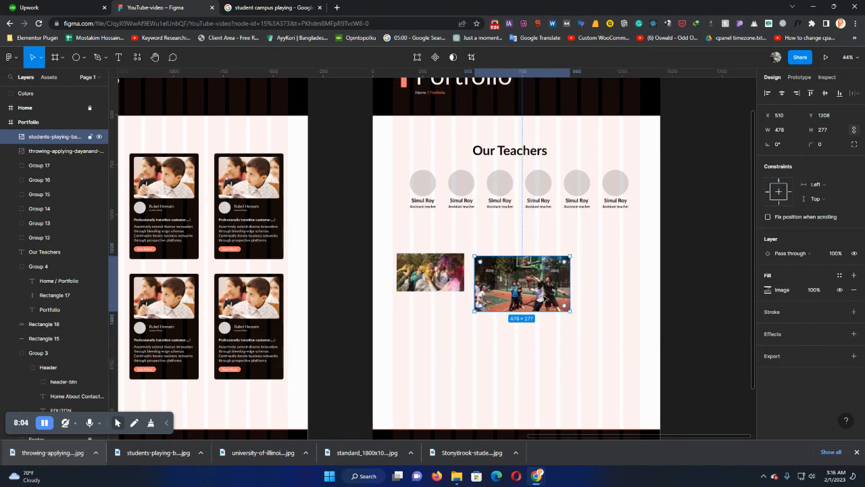
drag(521, 306, 540, 293)
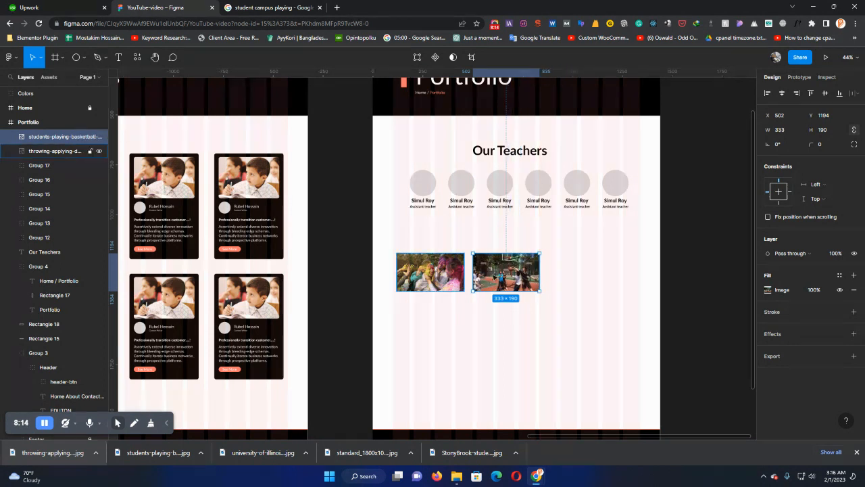
Step: Check the spacing and matching height of the colours photo and the basketball photo
click(477, 313)
click(442, 279)
shift+click(506, 287)
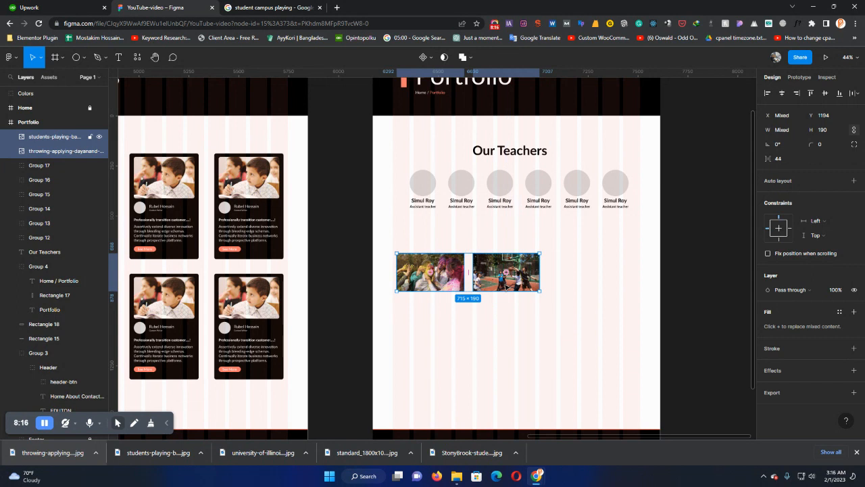
click(528, 282)
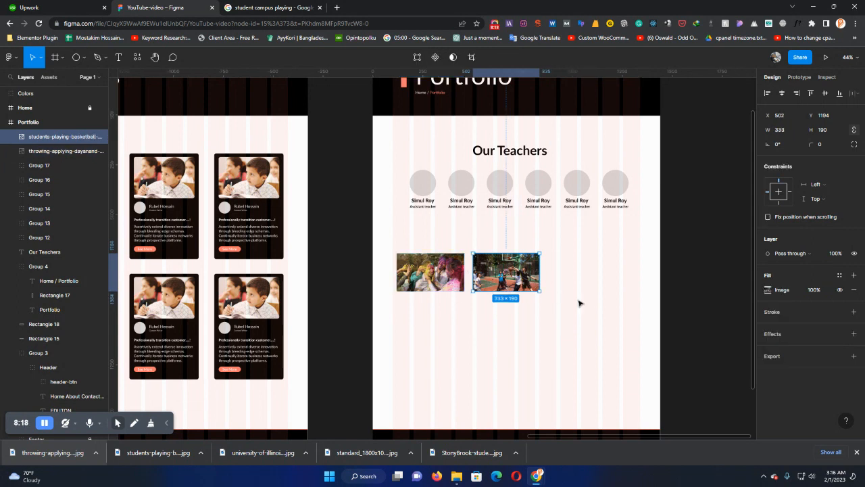
Step: Place the downloaded University of Illinois drums photo as the third in the row and resize it to 371 × 190
click(547, 282)
drag(260, 453, 580, 292)
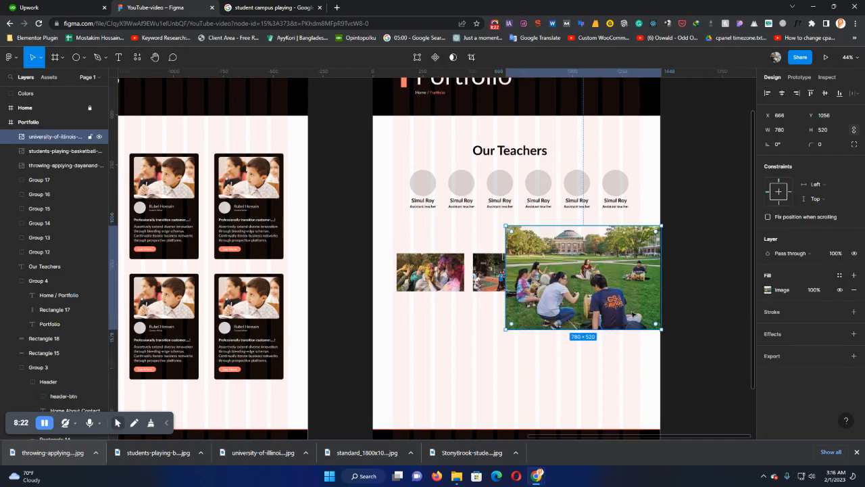
drag(660, 329, 601, 292)
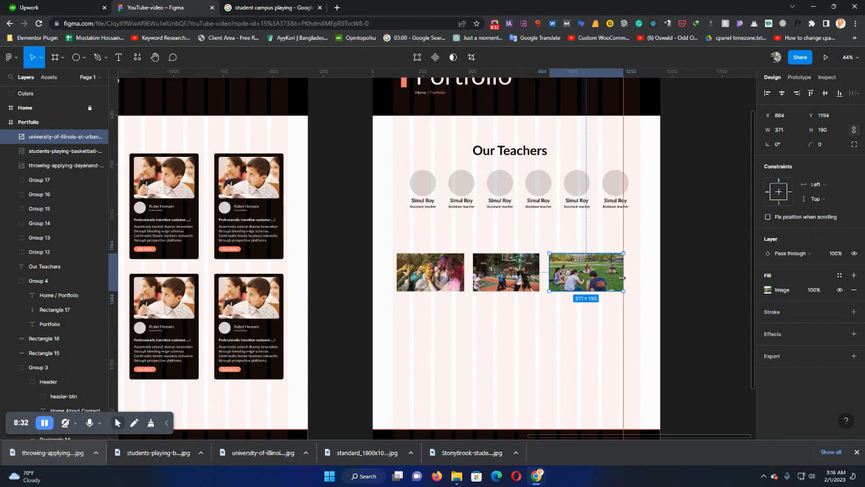
Step: Distribute the three campus photos in the row with equal horizontal spacing
shift+click(506, 272)
shift+click(430, 272)
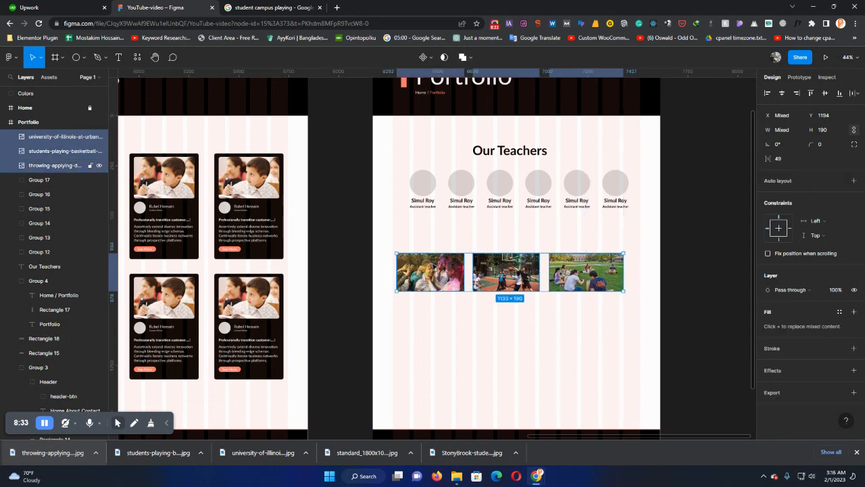
click(854, 93)
click(777, 133)
click(855, 92)
click(777, 133)
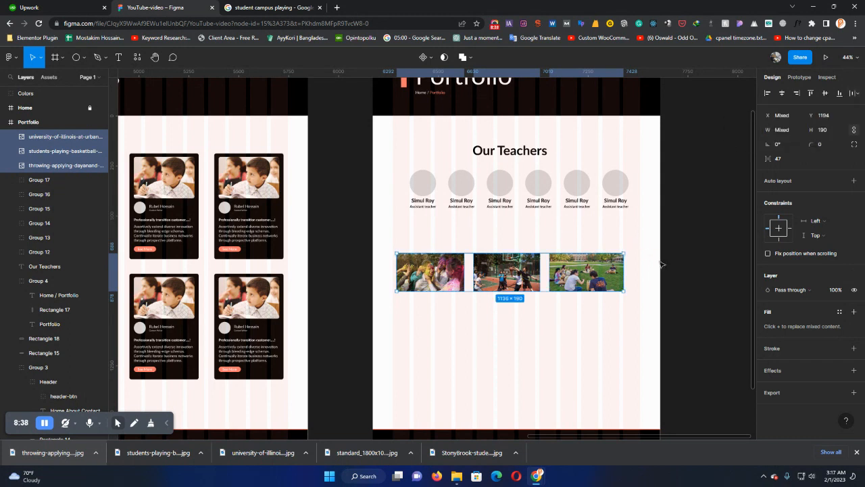
Step: Duplicate the row of three campus photos twice downward to form a three-by-three gallery below the teachers
drag(596, 280, 590, 361)
scroll(590, 361, down, 3)
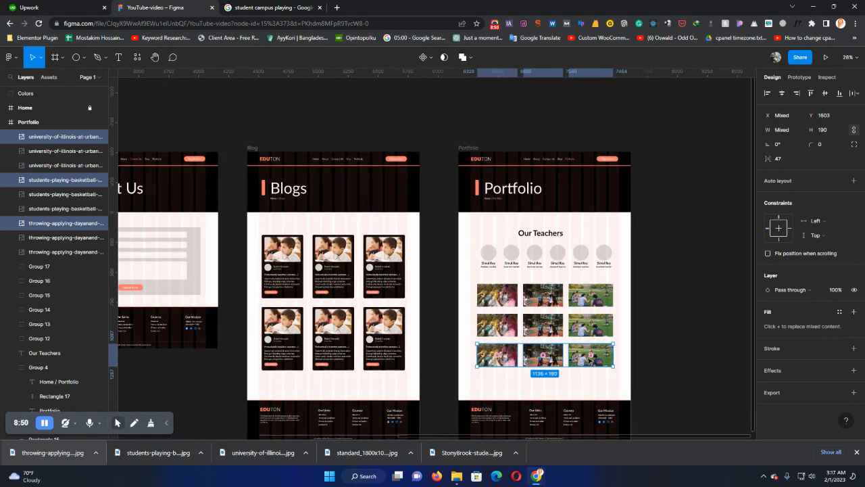
key(Escape)
Step: Review the Portfolio page and the overview of all five page designs, and close the browser's downloads bar
scroll(573, 308, down, 2)
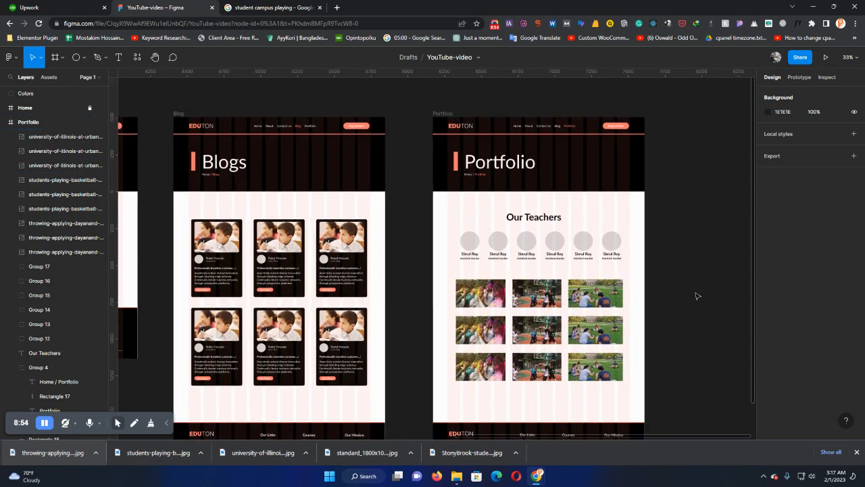
scroll(696, 295, down, 3)
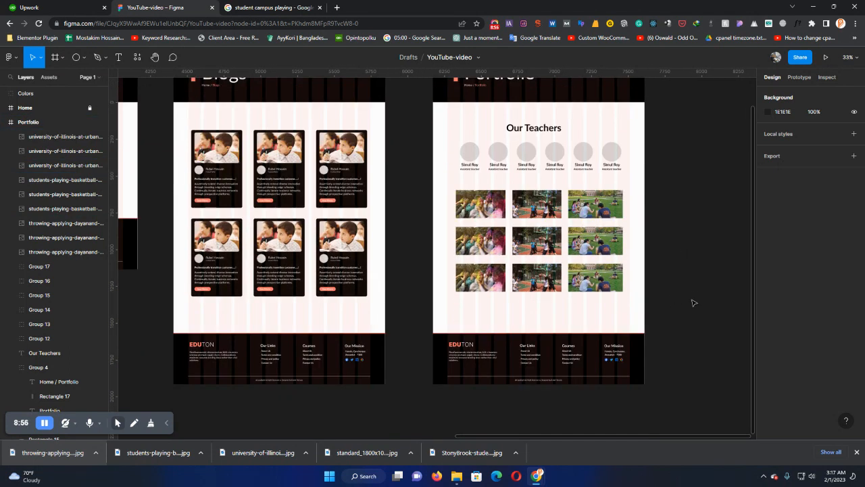
scroll(692, 303, up, 1)
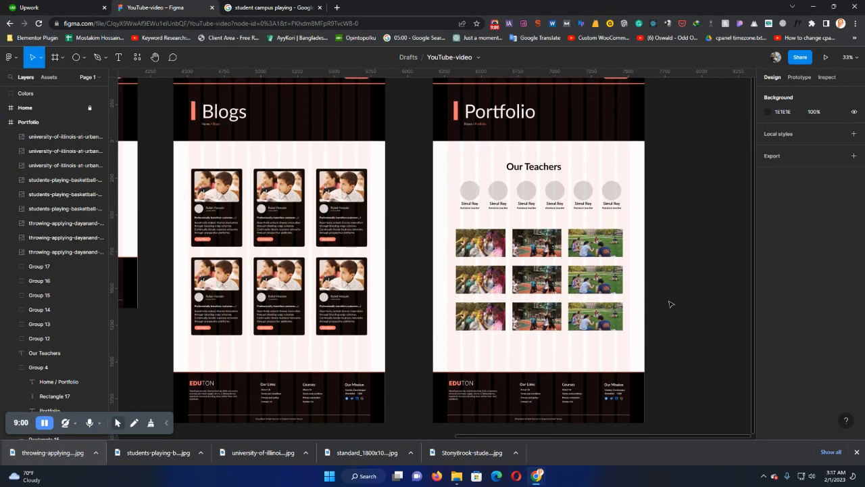
scroll(670, 304, up, 1)
ctrl+scroll(670, 304, down, 3)
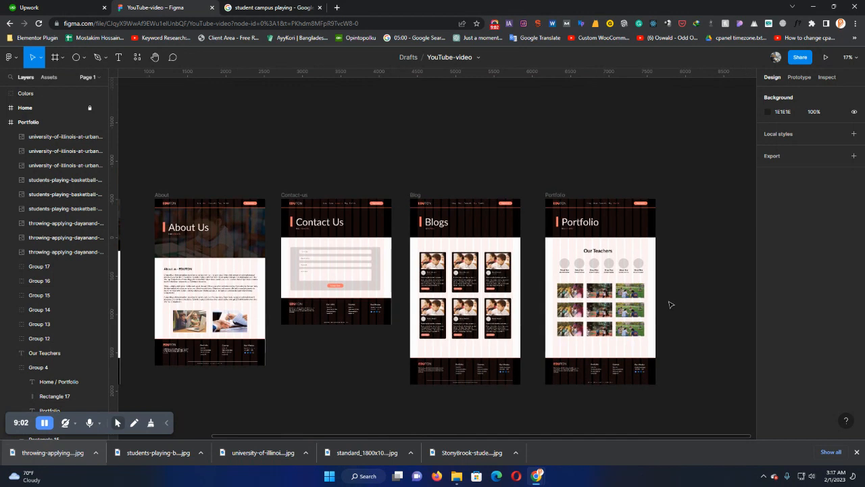
ctrl+scroll(670, 304, down, 2)
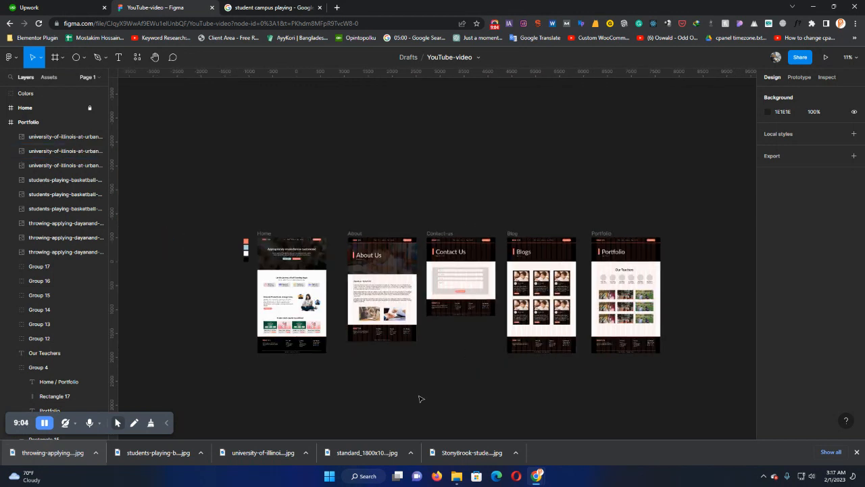
click(856, 451)
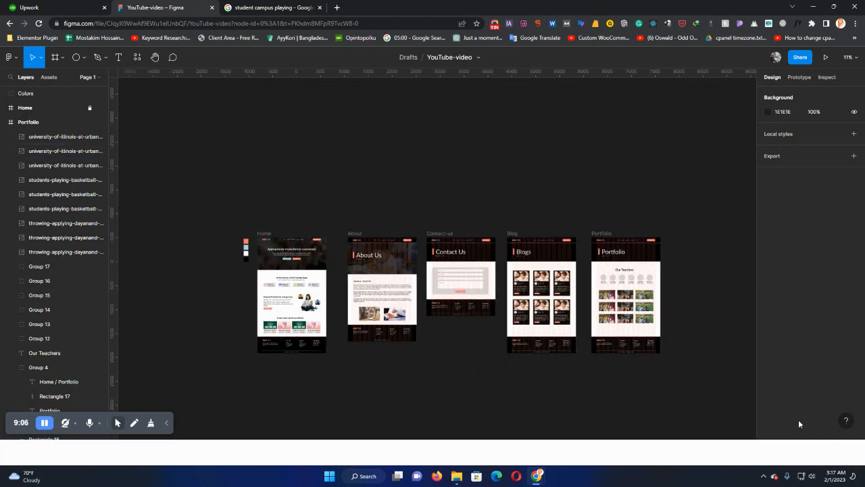
Step: Collapse the Portfolio frame's contents in the layer list
ctrl+scroll(601, 373, up, 2)
ctrl+scroll(600, 373, down, 1)
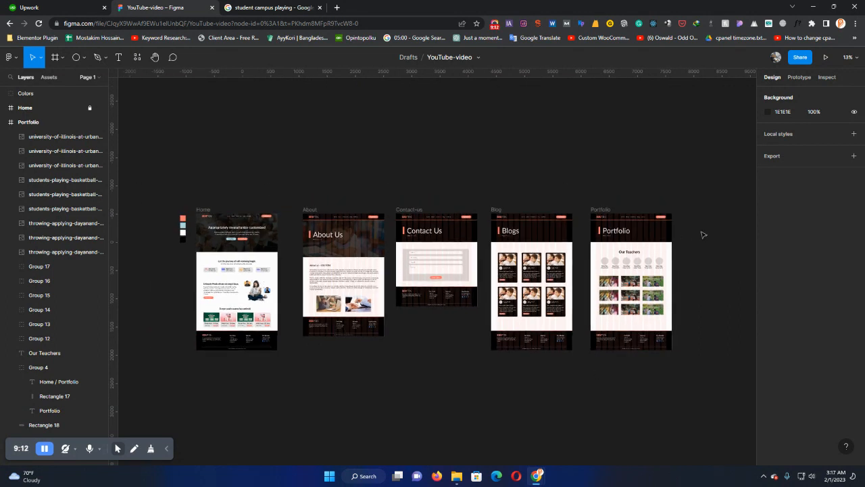
scroll(561, 347, down, 3)
ctrl+scroll(555, 345, down, 2)
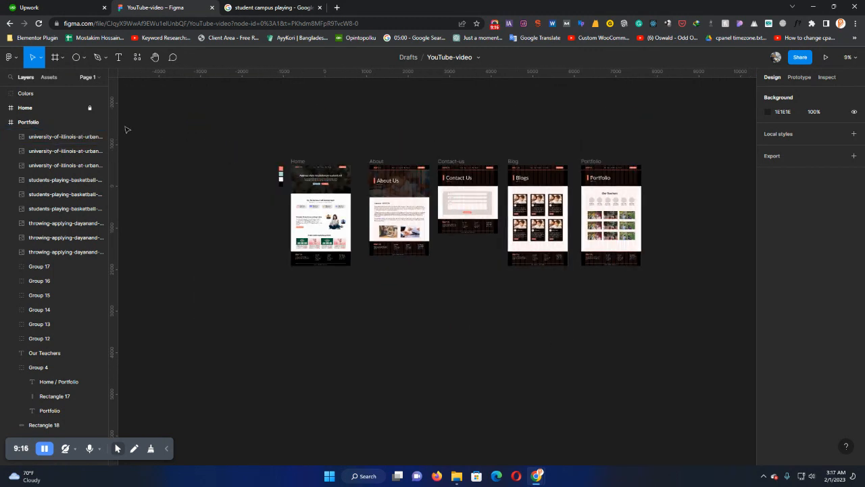
click(3, 122)
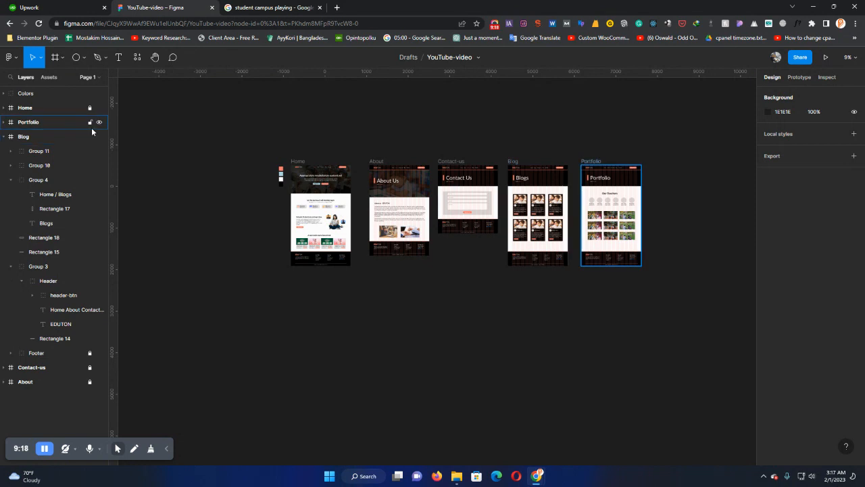
Step: Collapse the Portfolio and Blog frames in the layer list and lock both frames
click(3, 122)
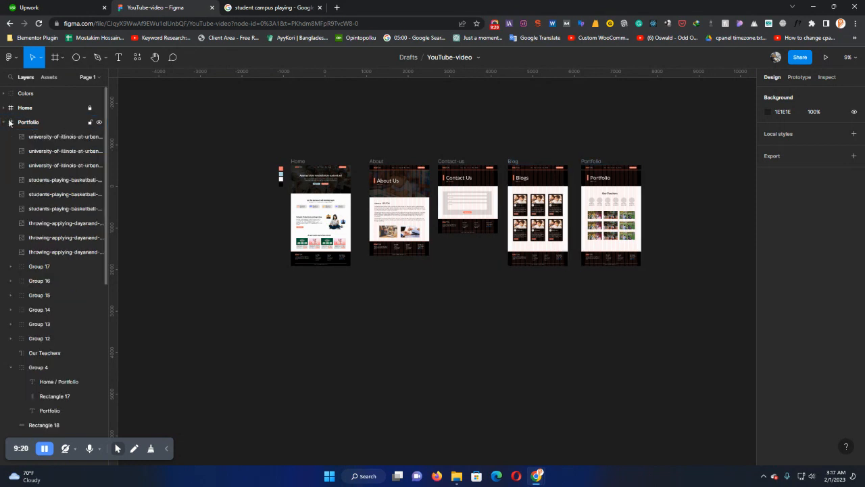
click(4, 123)
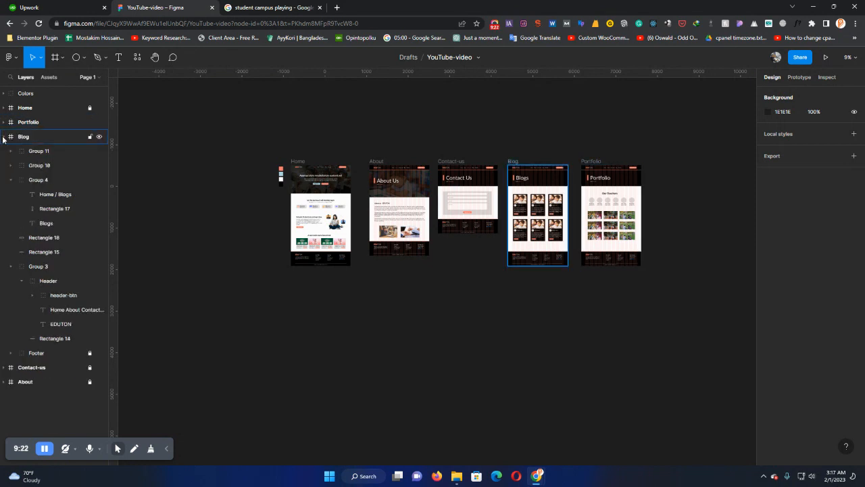
click(3, 137)
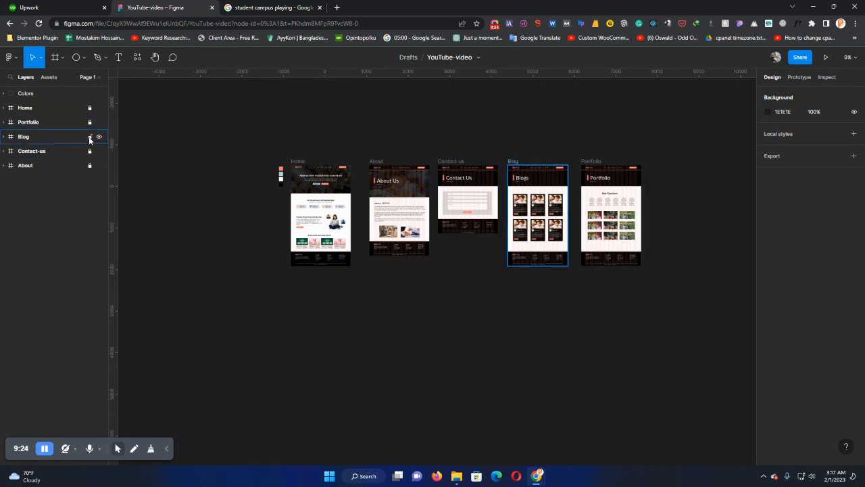
drag(703, 286, 269, 118)
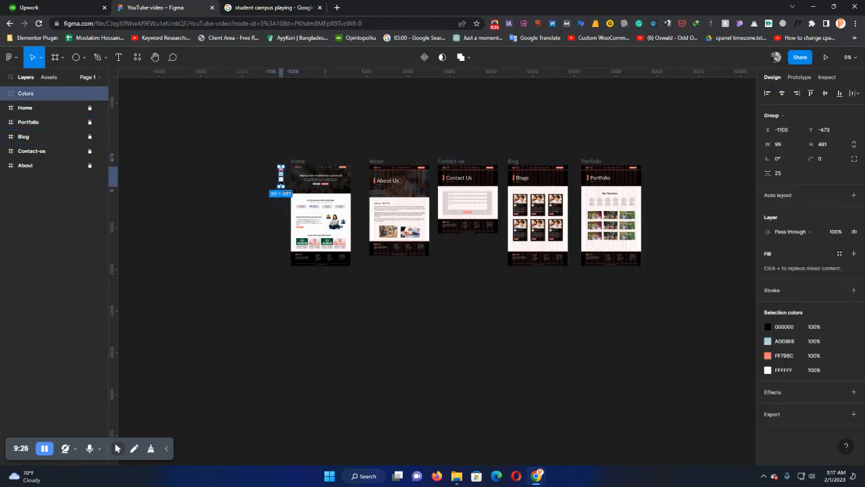
scroll(310, 215, down, 1)
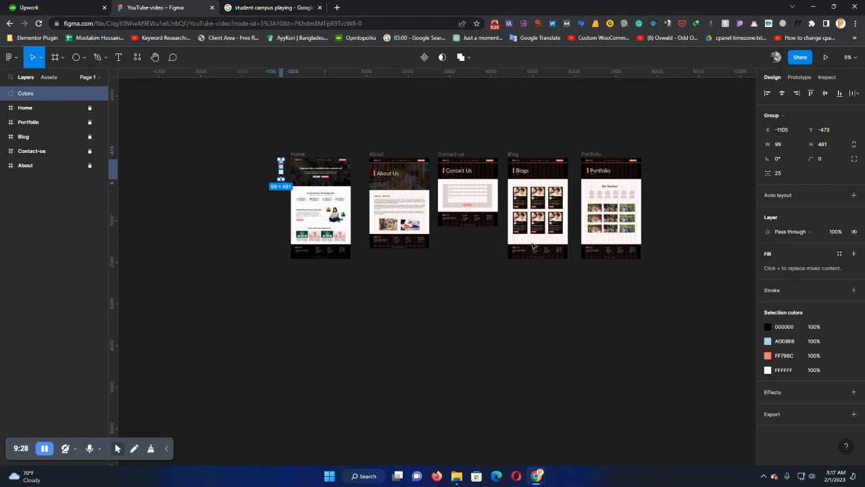
drag(684, 246, 214, 138)
Step: Move the About frame into the Colors group in the layer list and collapse that group
click(58, 165)
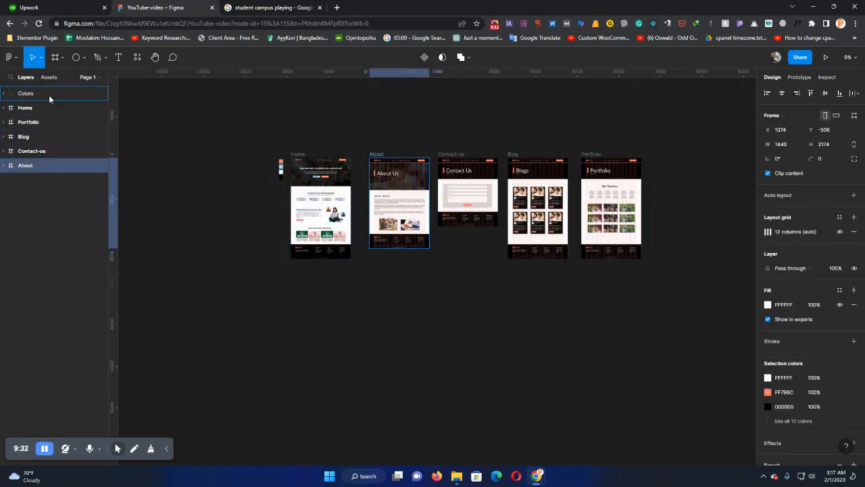
drag(47, 166, 15, 110)
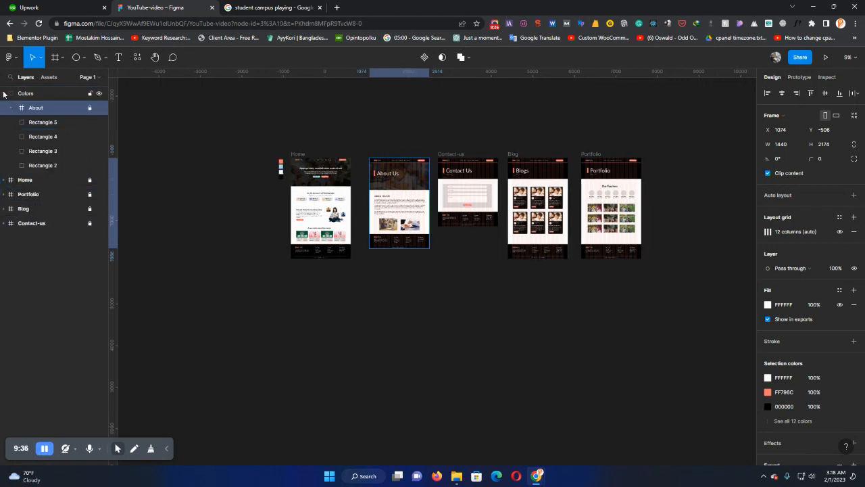
click(3, 94)
Step: Combine the Colors group and the Home, Portfolio, Blog and Contact-us frames into a single group
click(42, 94)
shift+click(27, 109)
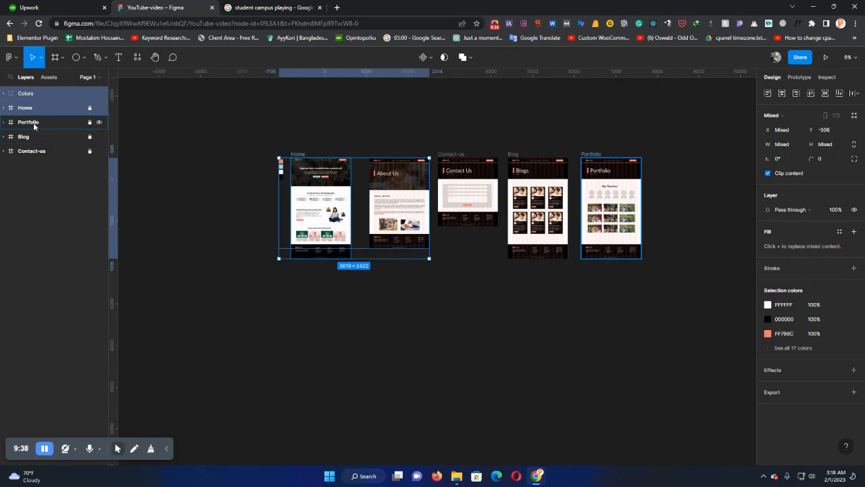
click(34, 123)
shift+click(32, 136)
click(33, 151)
shift+click(32, 136)
shift+click(34, 122)
shift+click(38, 107)
shift+click(39, 96)
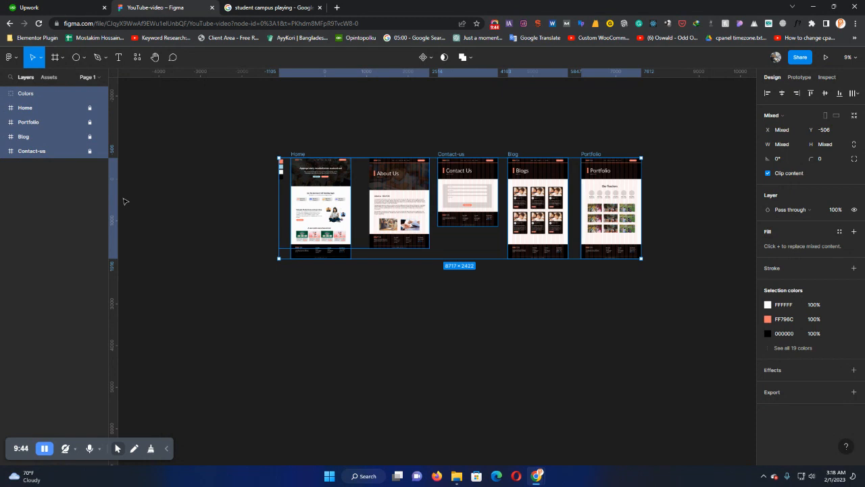
key(ctrl+g)
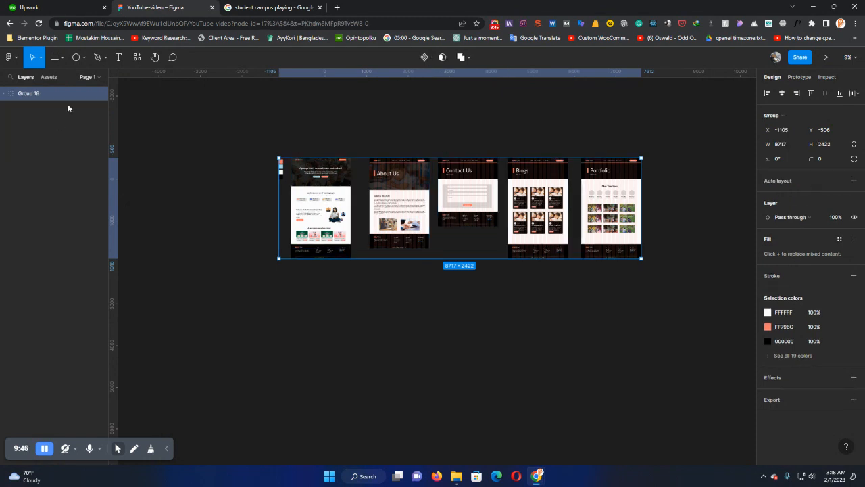
Step: Rename the group holding all page designs as EduTon
double_click(35, 96)
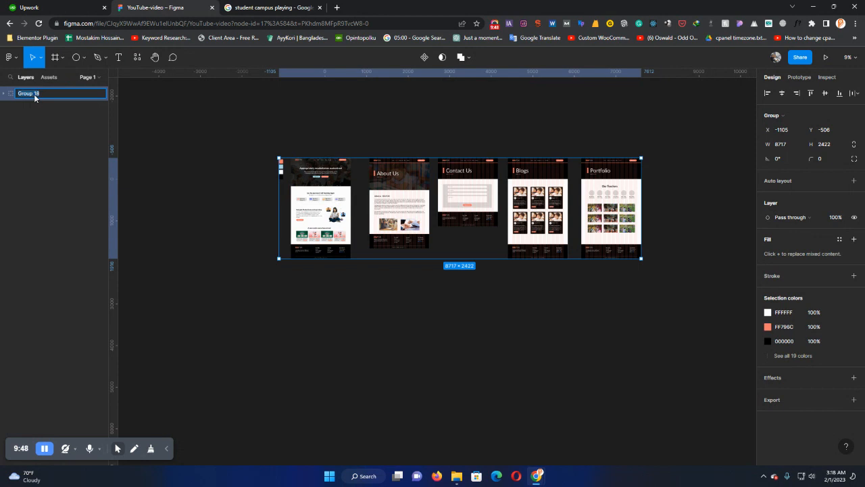
scroll(377, 164, up, 1)
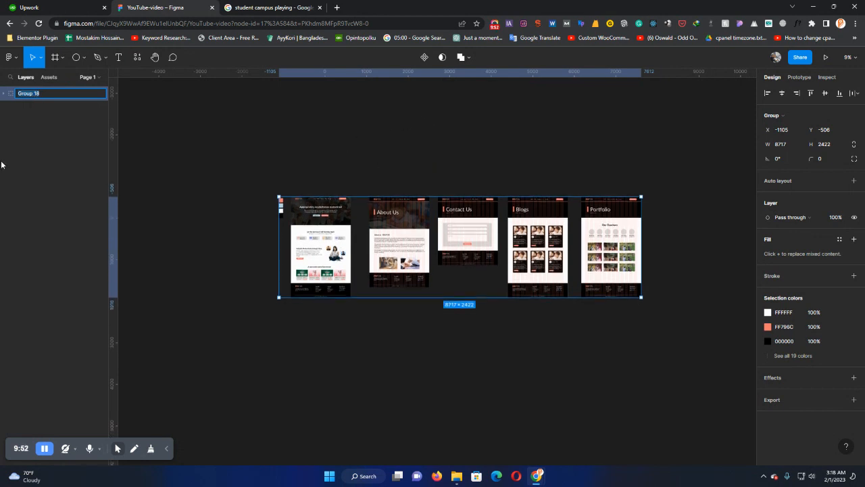
scroll(316, 247, up, 2)
scroll(316, 246, up, 2)
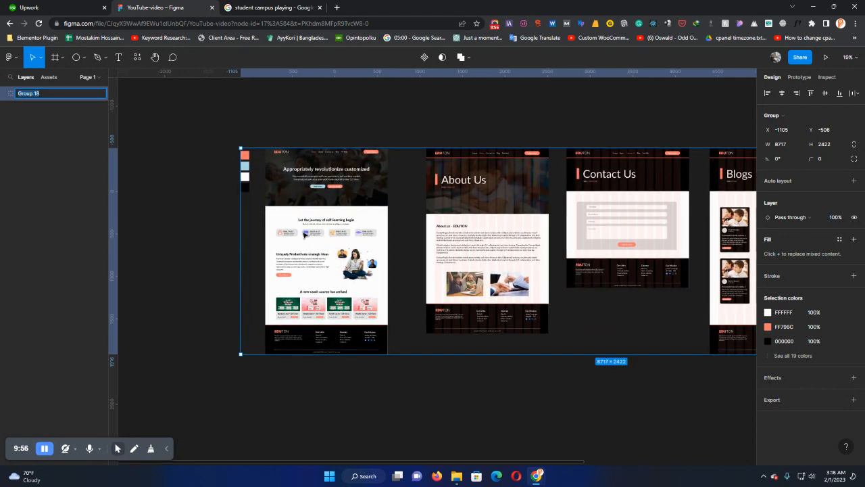
text(EduTon)
key(Return)
scroll(355, 176, down, 3)
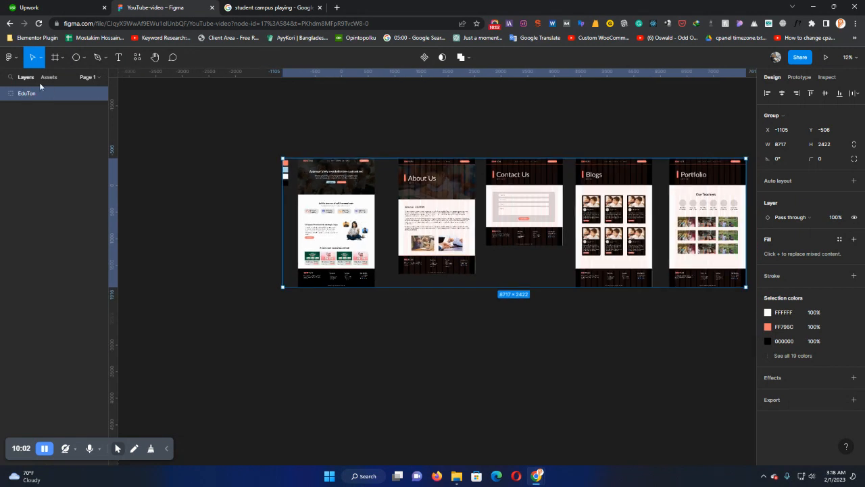
Step: Extend the name of the page designs' group to EduTon - D
double_click(36, 94)
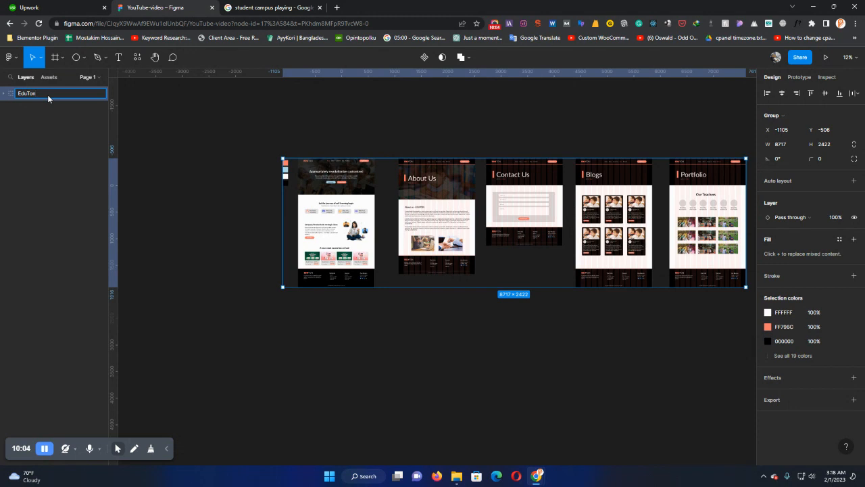
text(- D)
key(Return)
scroll(373, 204, down, 1)
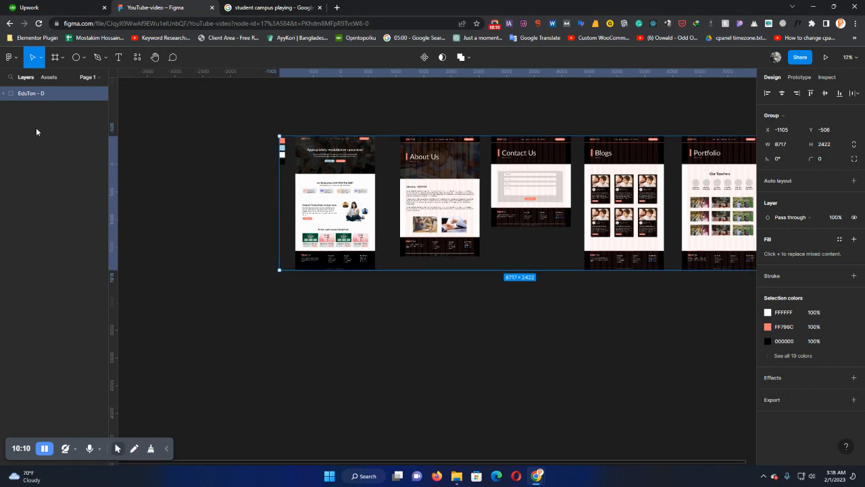
Step: Lock the EduTon - D group so that the page designs cannot be moved, and deselect it
scroll(638, 212, right, 5)
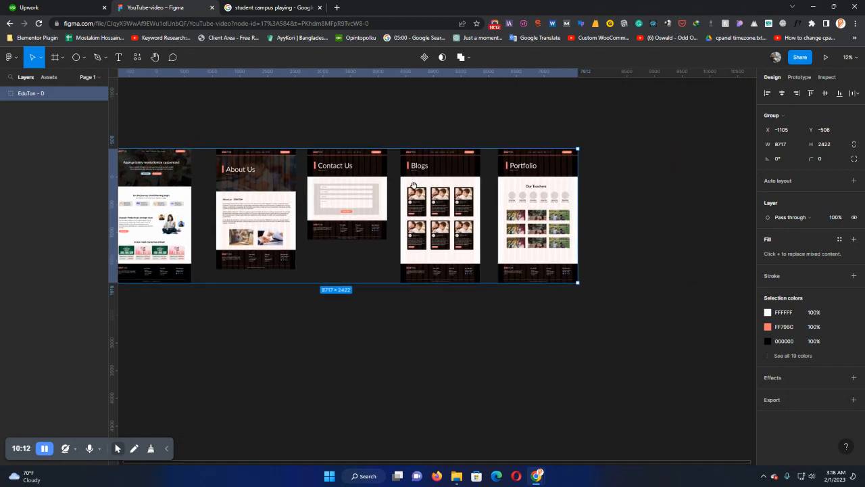
click(90, 92)
drag(218, 201, 338, 160)
click(494, 281)
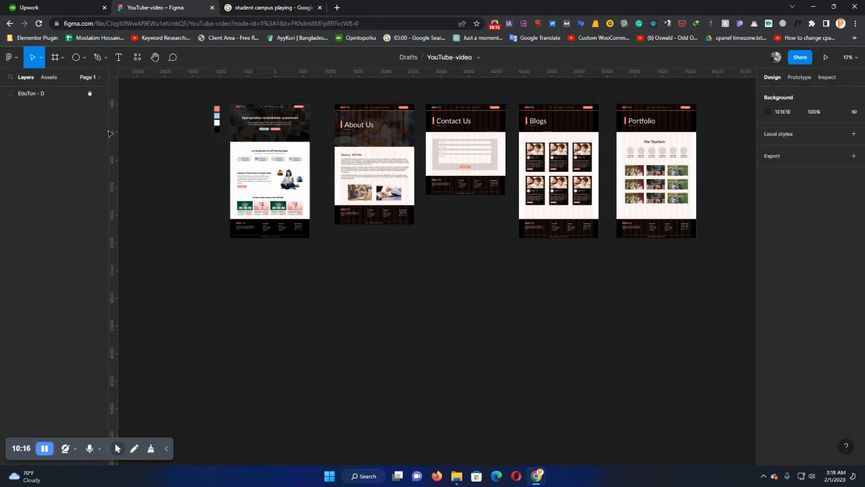
Step: Add an iPhone 13 / 13 Pro frame of 390 × 844 and place it below the desktop page designs
click(38, 93)
click(55, 57)
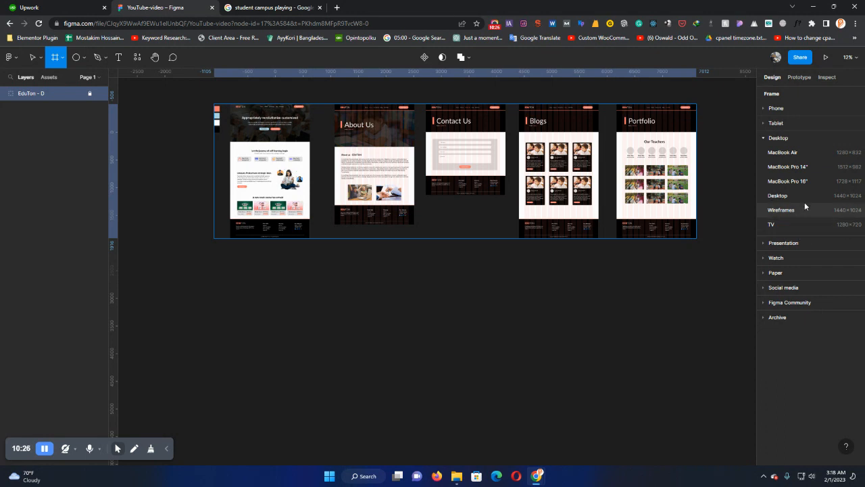
click(769, 122)
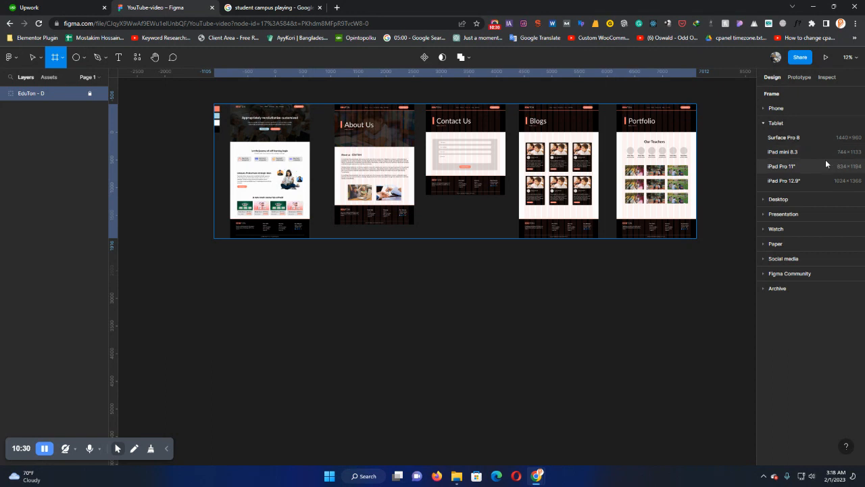
click(770, 110)
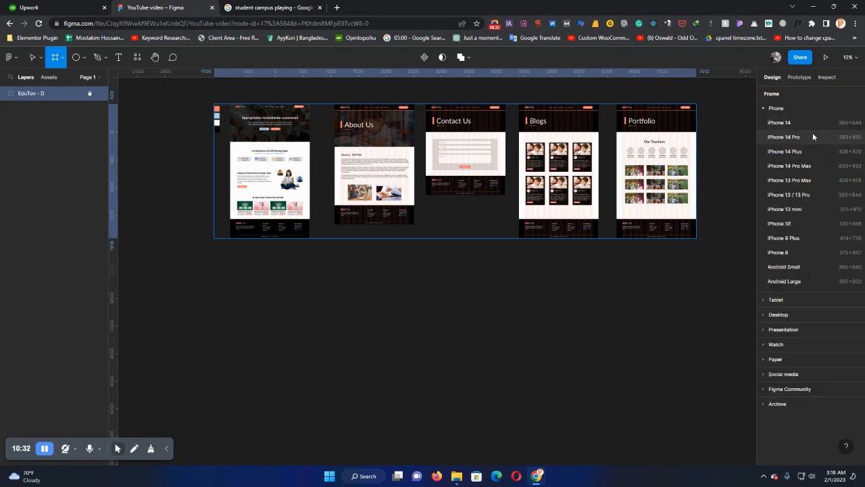
click(820, 194)
drag(436, 273, 356, 319)
Step: Open the phone frame's name for editing without changing it, and delete the empty iPhone 13 / 13 Pro frame
scroll(357, 318, up, 5)
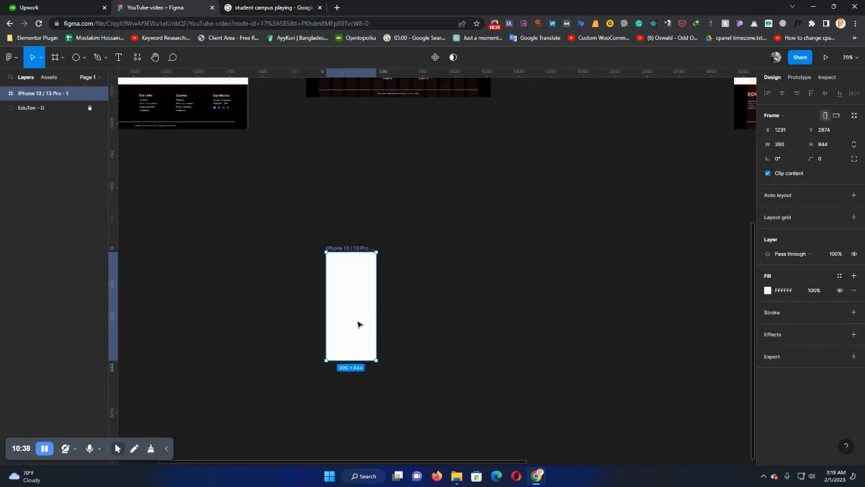
scroll(358, 304, up, 1)
scroll(359, 305, up, 4)
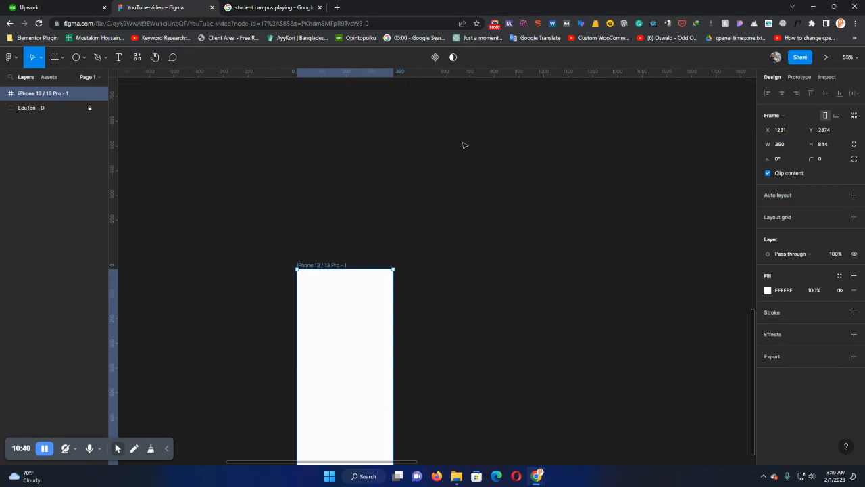
scroll(425, 184, down, 2)
double_click(322, 226)
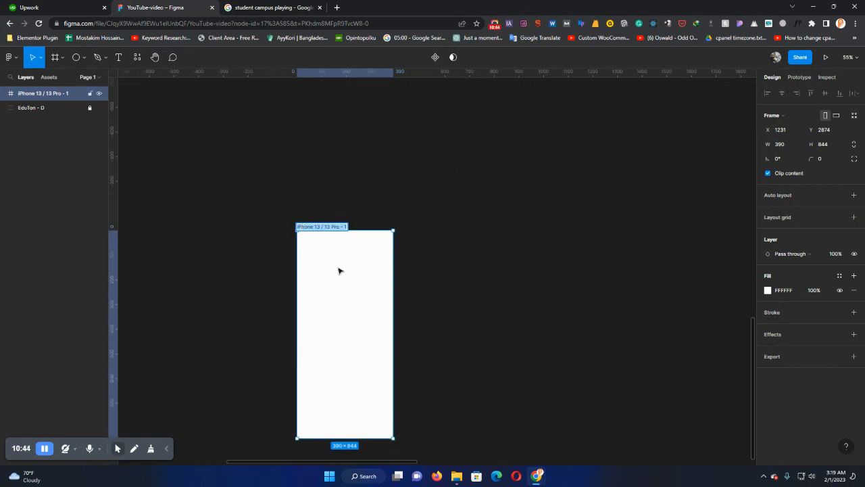
scroll(340, 270, down, 1)
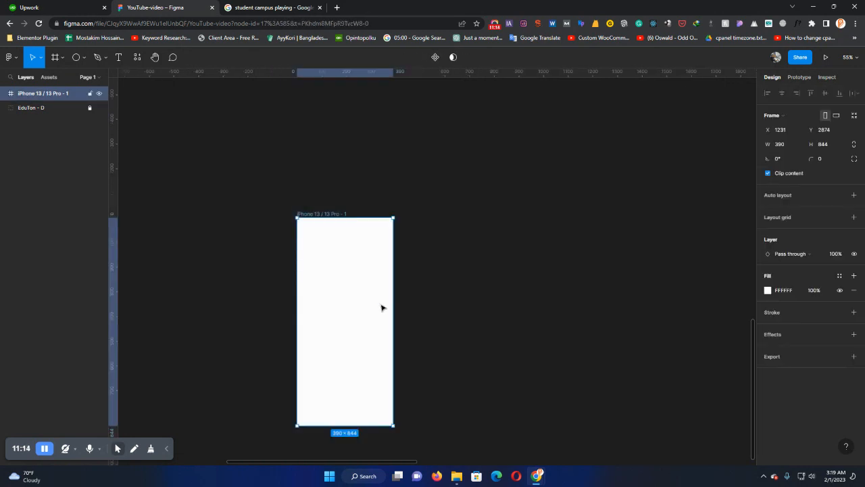
key(Delete)
scroll(369, 277, up, 2)
scroll(369, 277, down, 3)
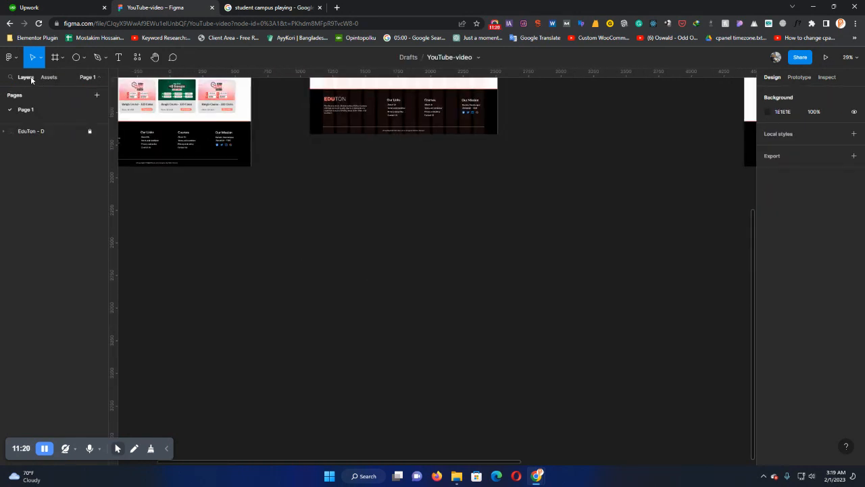
click(98, 77)
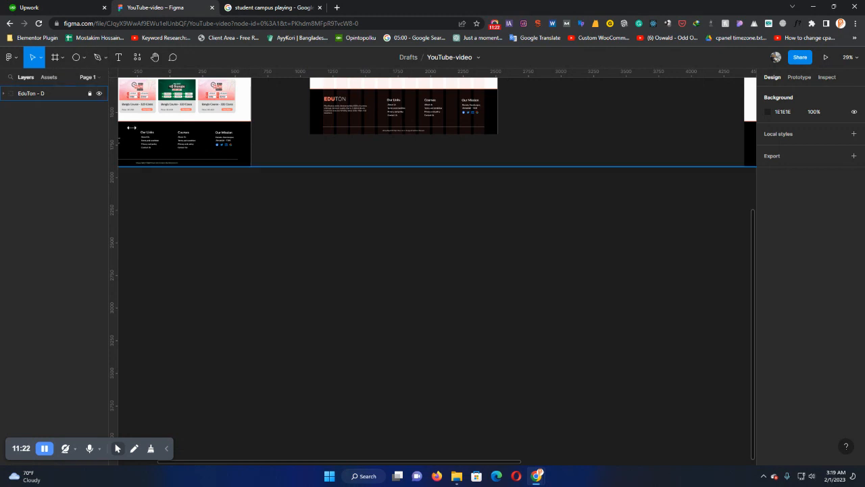
scroll(272, 240, down, 5)
drag(591, 243, 206, 126)
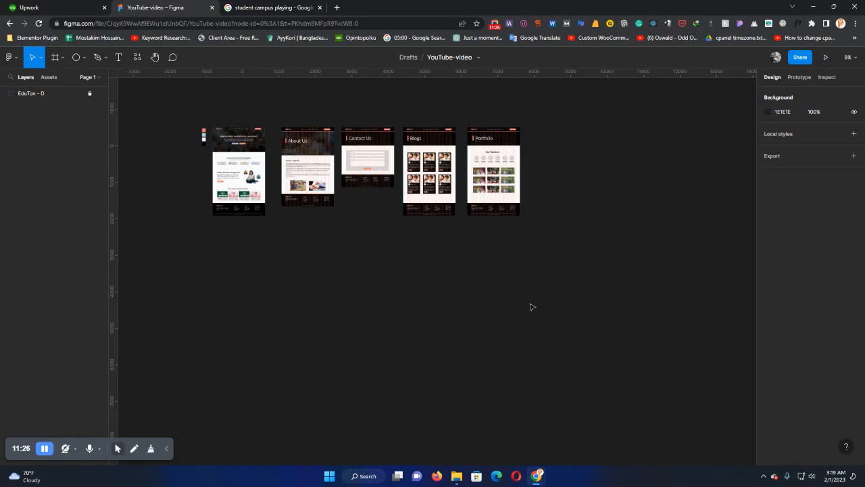